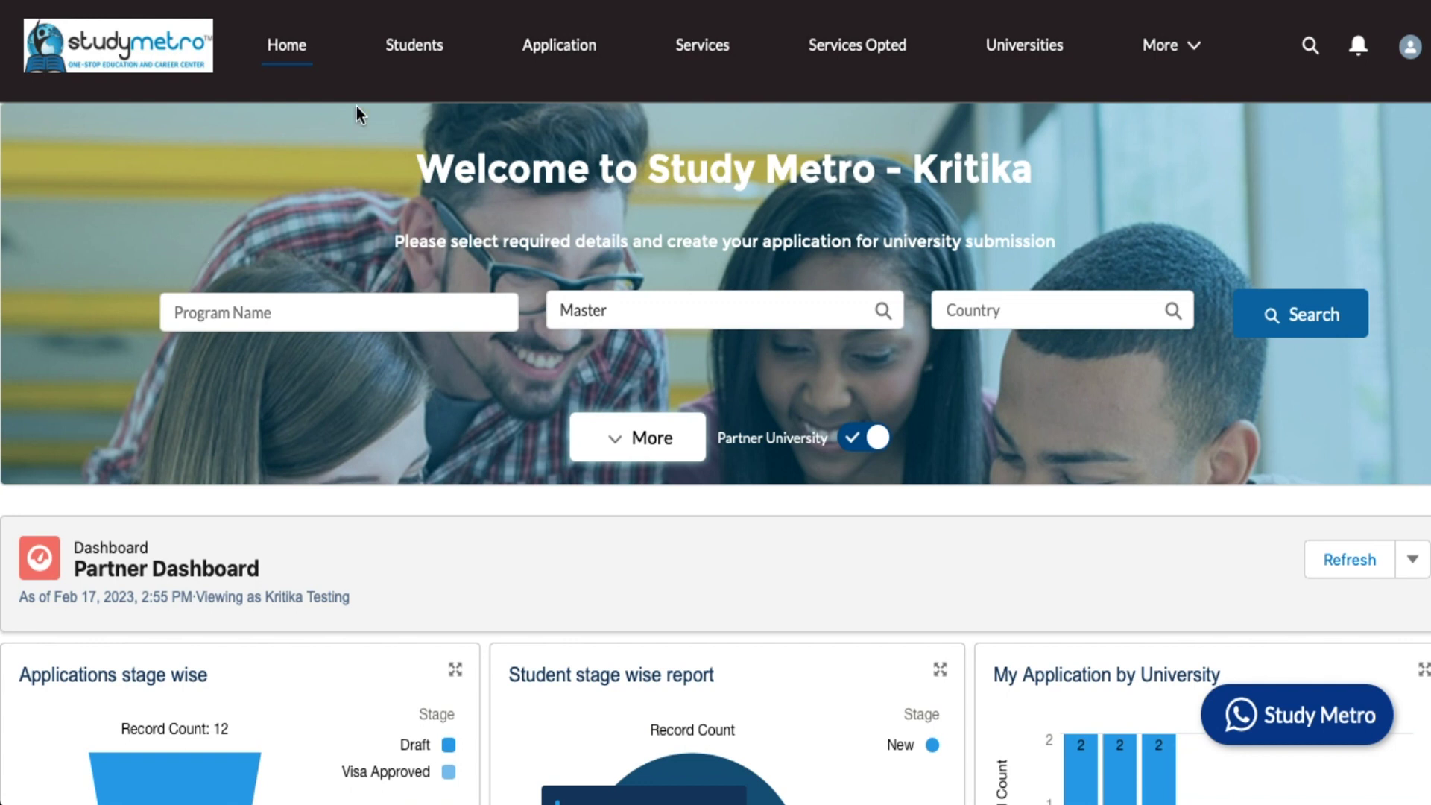
- Open the account menu from the avatar at the top right of the Partner Dashboard
click(1411, 49)
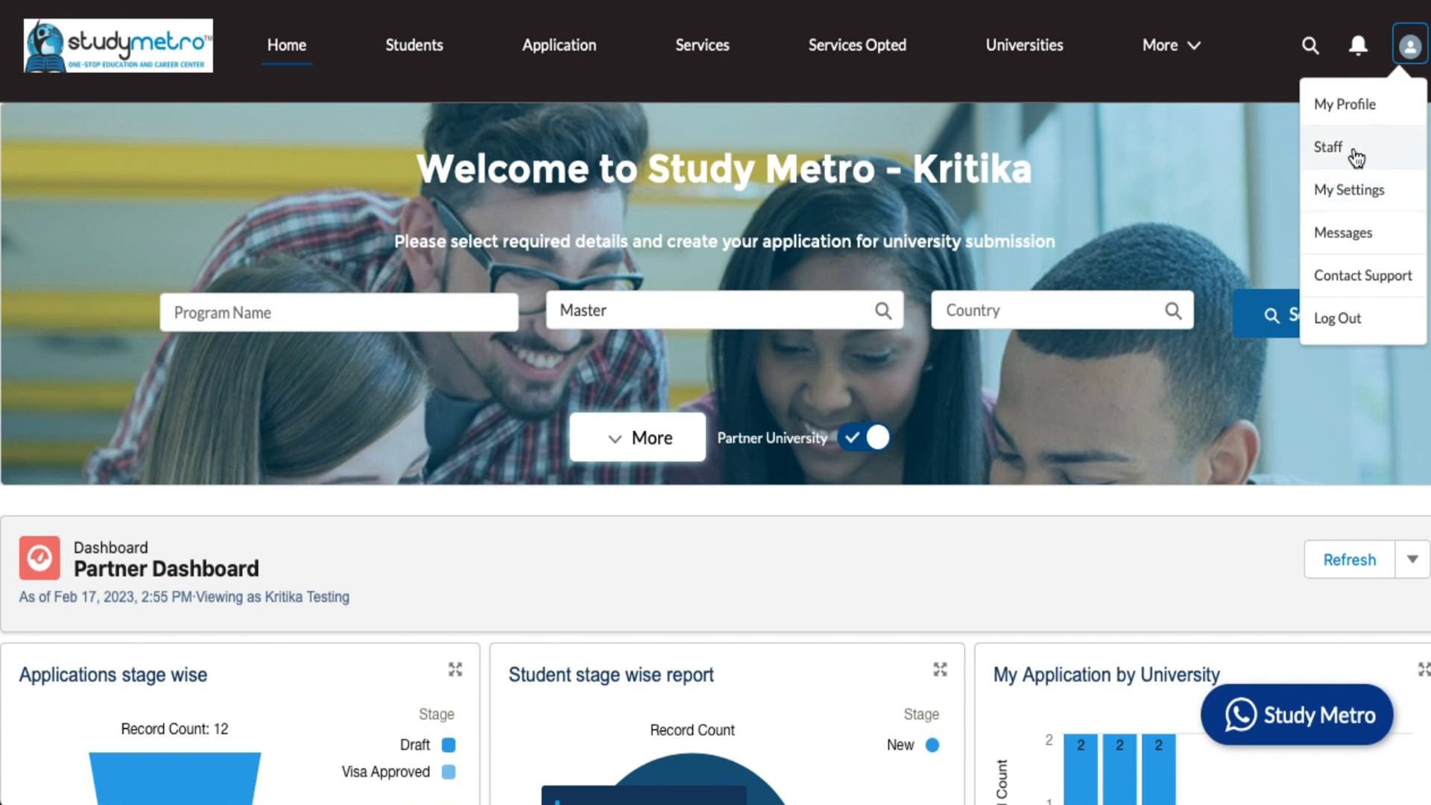
- Go to My Profile to view the user's contact details, counsellors and applications
click(1355, 104)
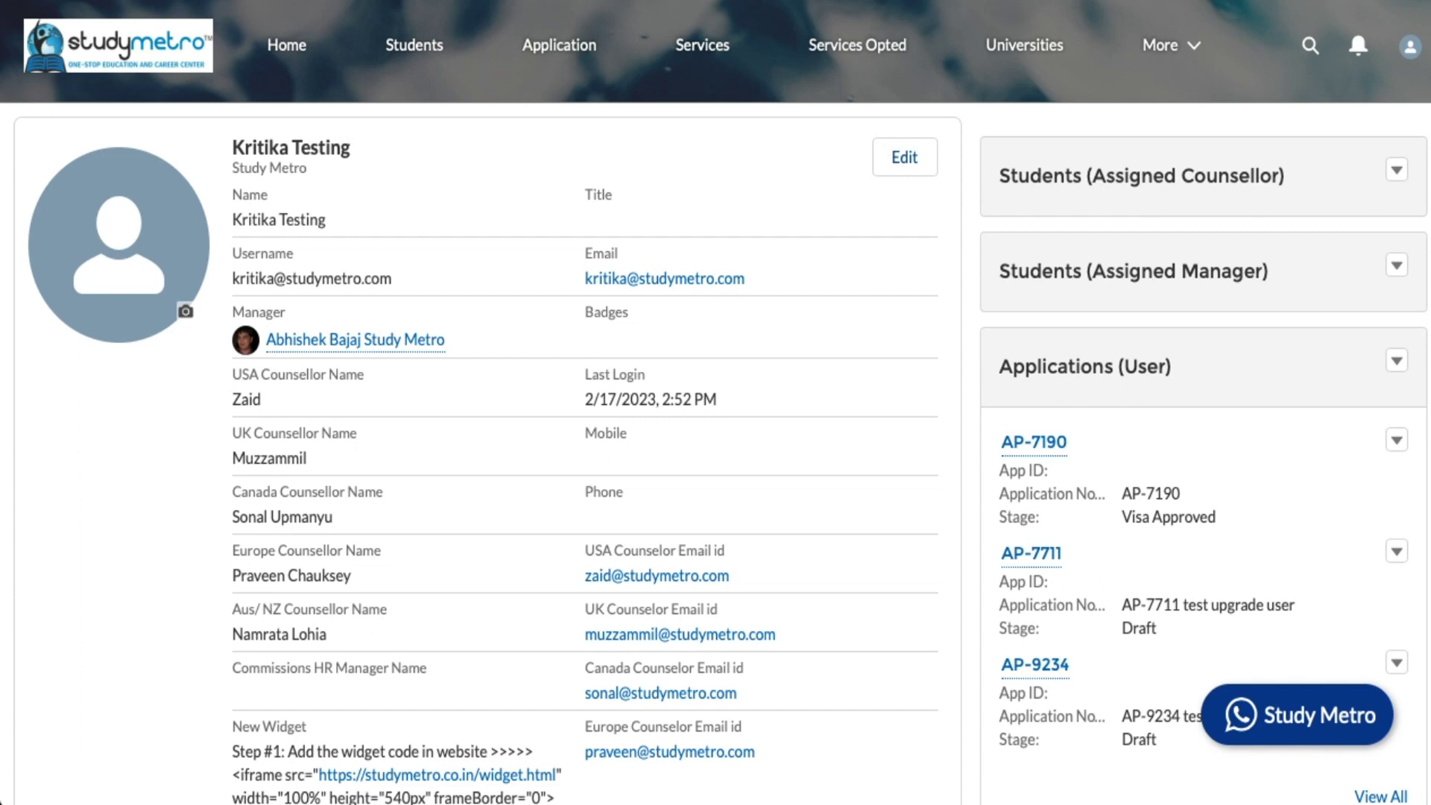
click(1408, 51)
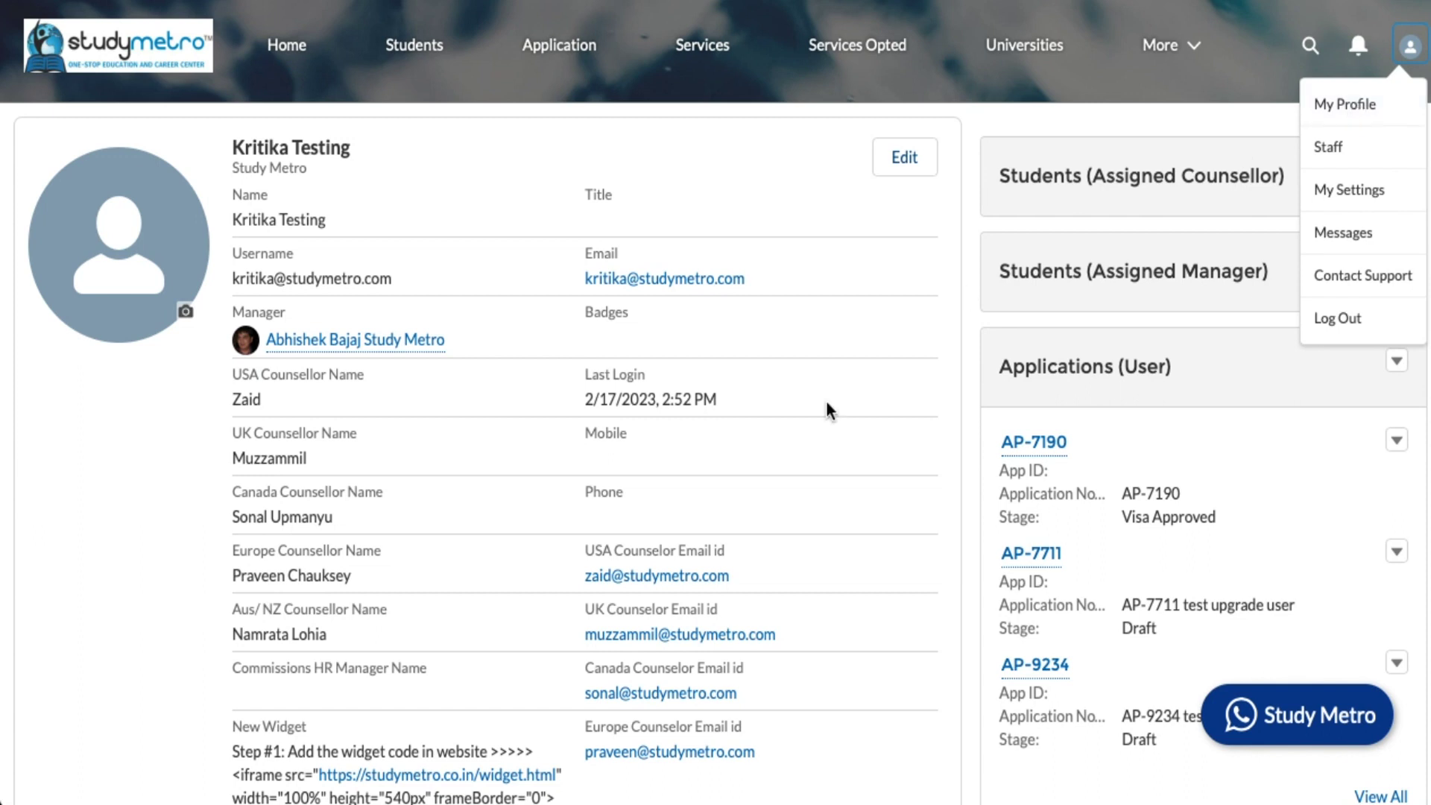
scroll(703, 444, down, 4)
scroll(703, 445, up, 4)
mouse_move(383, 343)
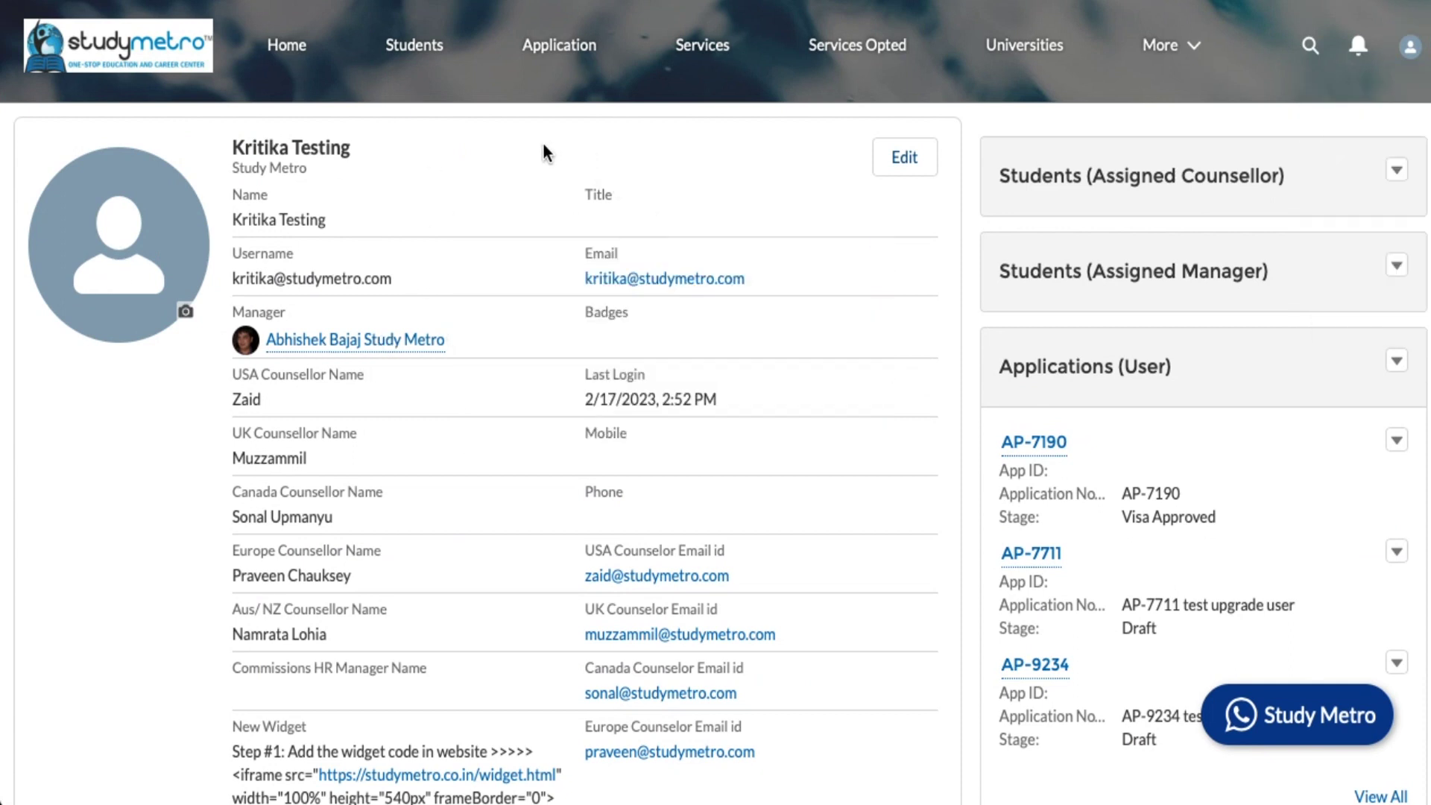
click(922, 158)
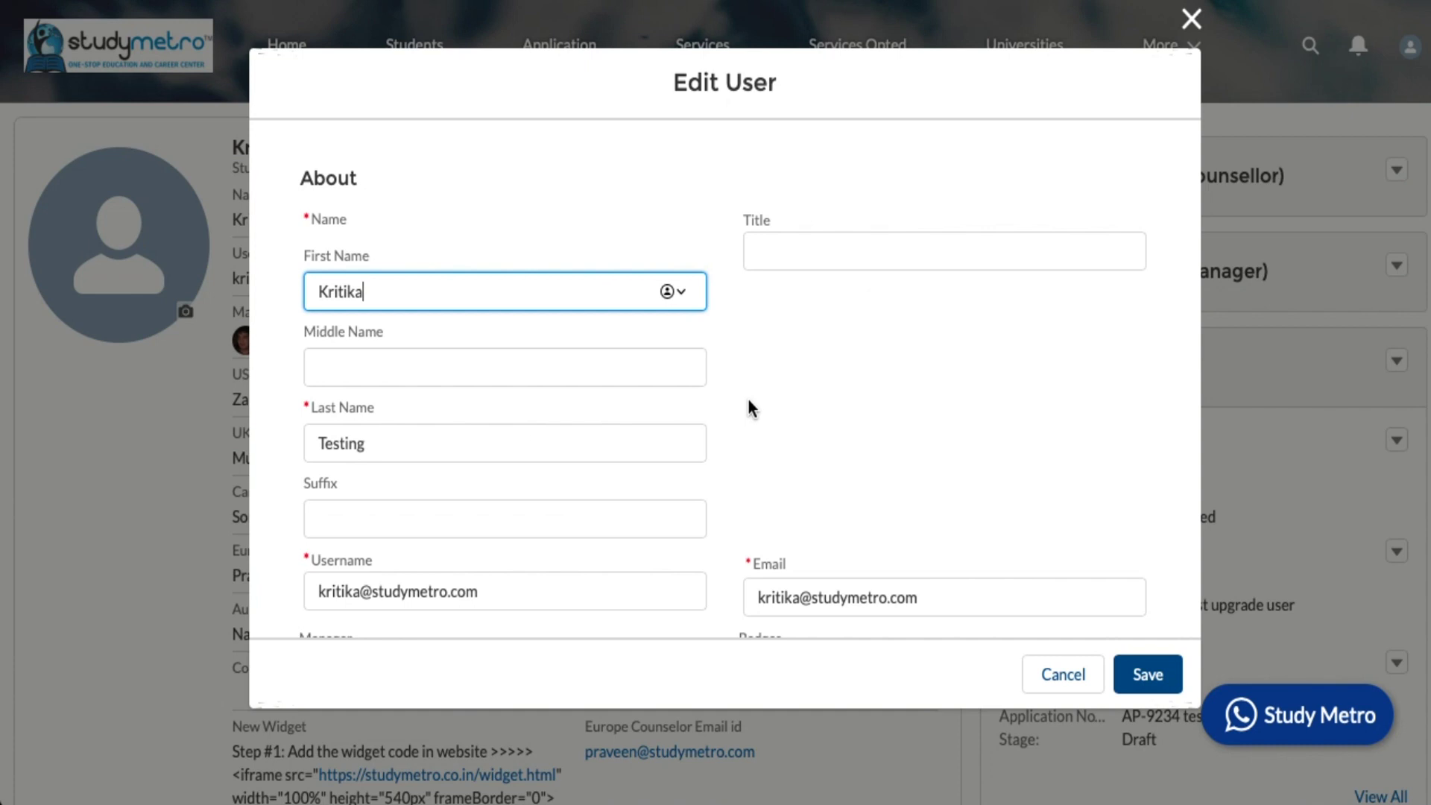
scroll(748, 398, down, 4)
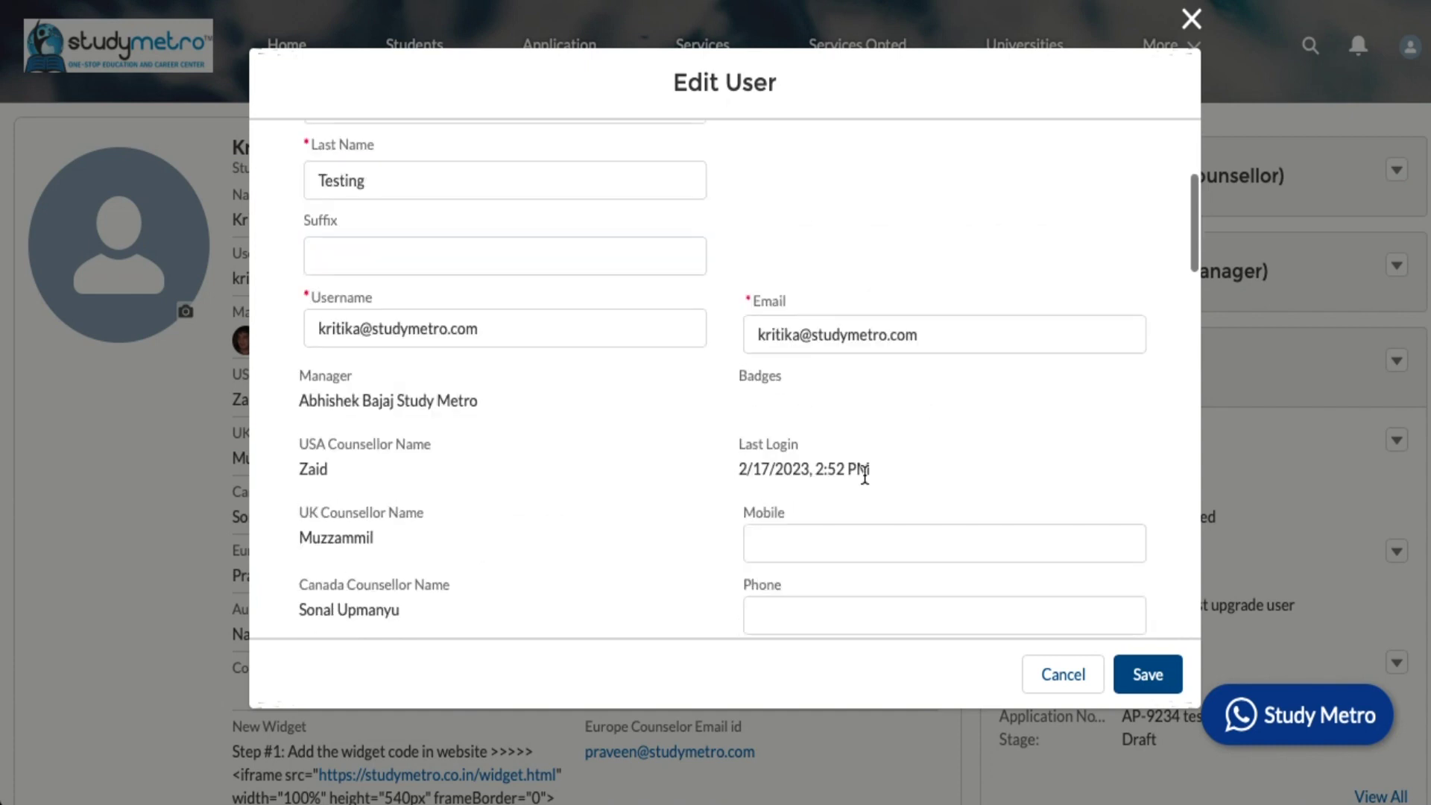
scroll(865, 475, down, 2)
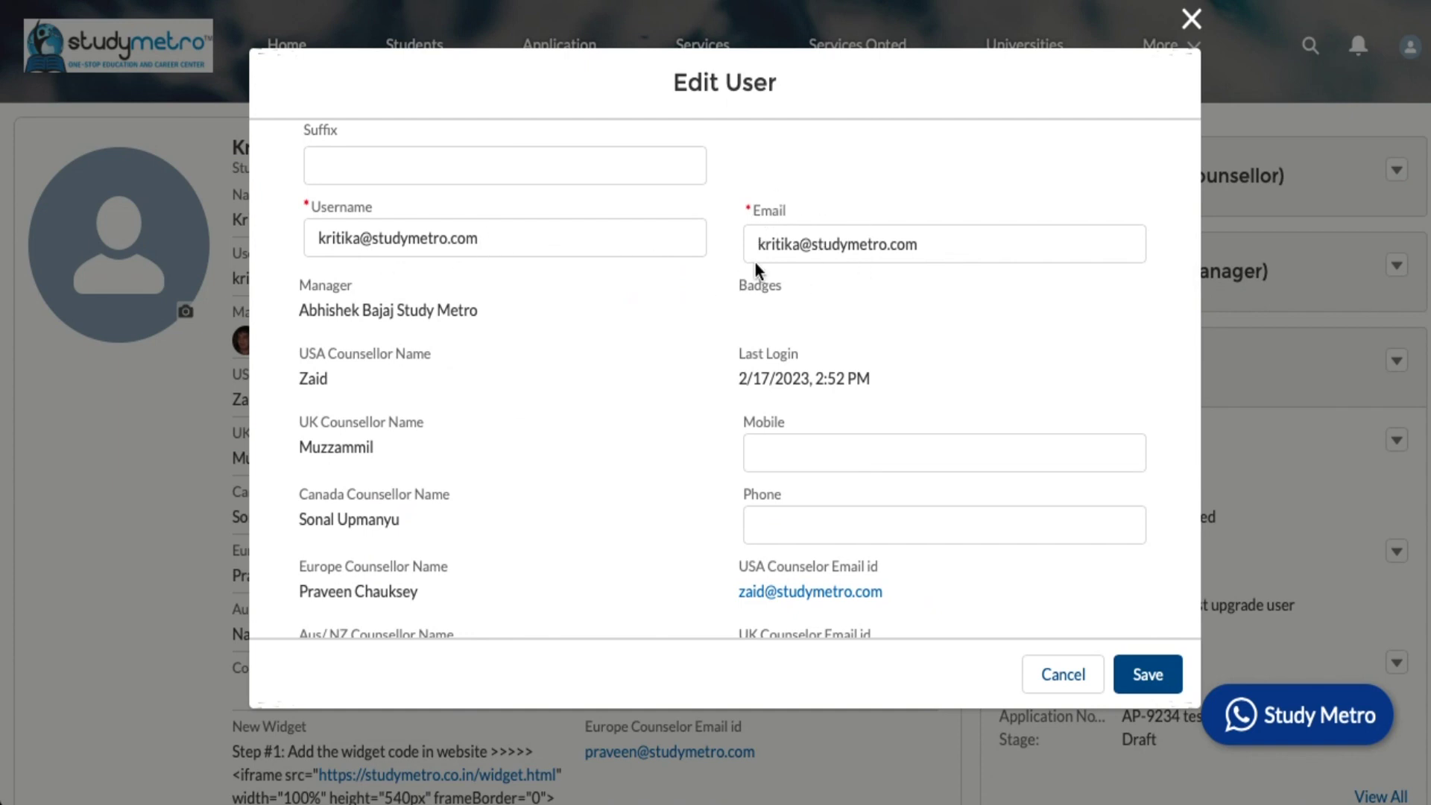
scroll(714, 313, down, 10)
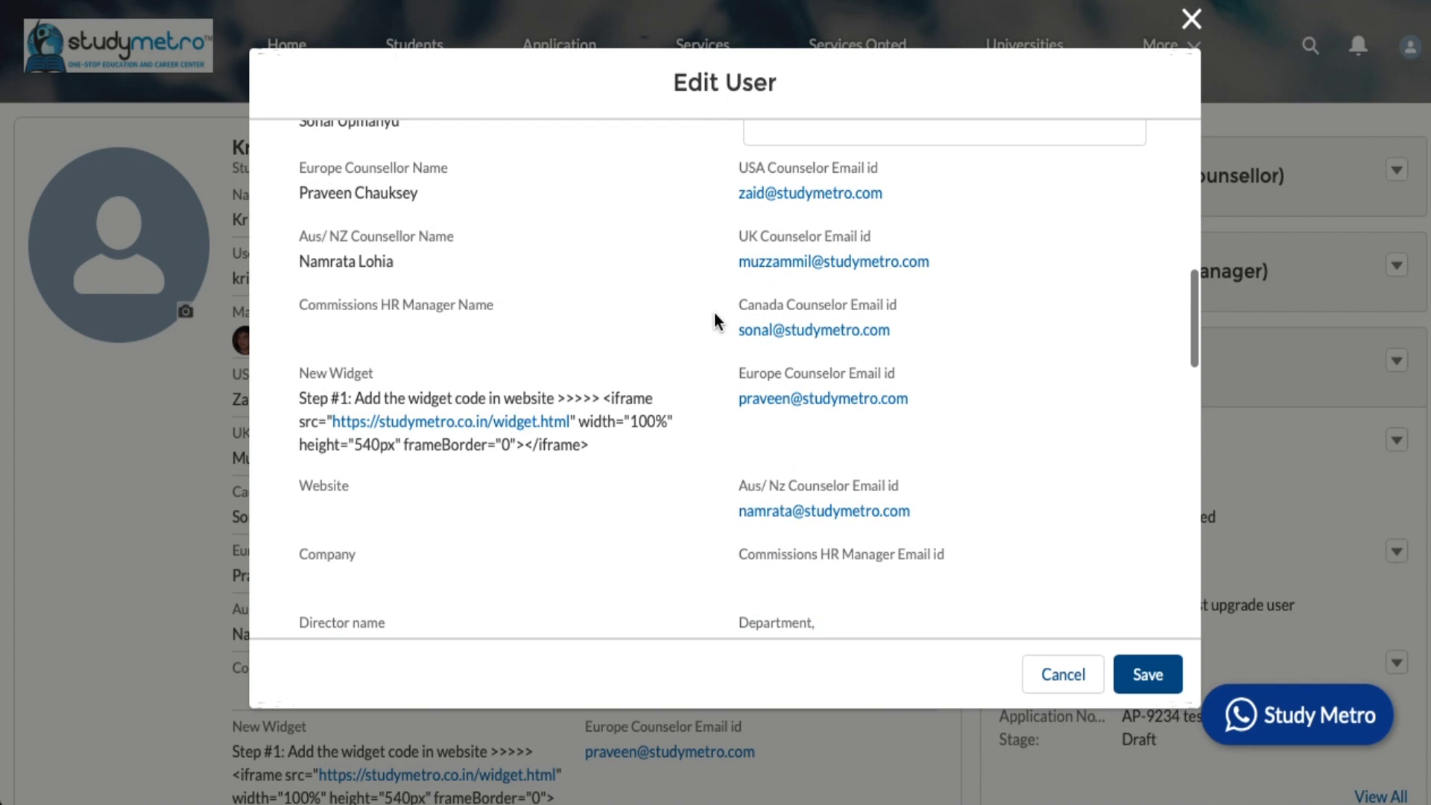
scroll(714, 322, down, 6)
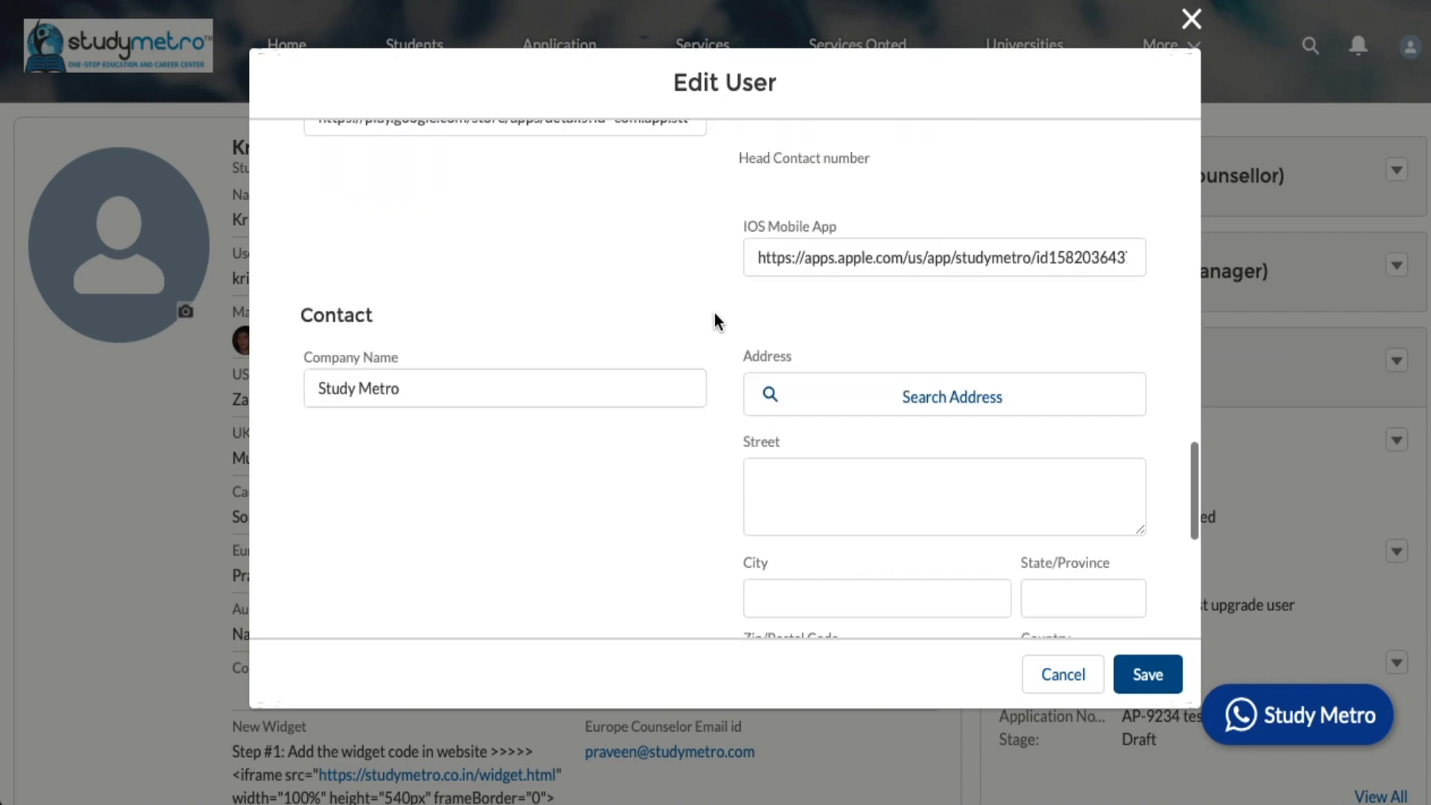
scroll(715, 321, up, 15)
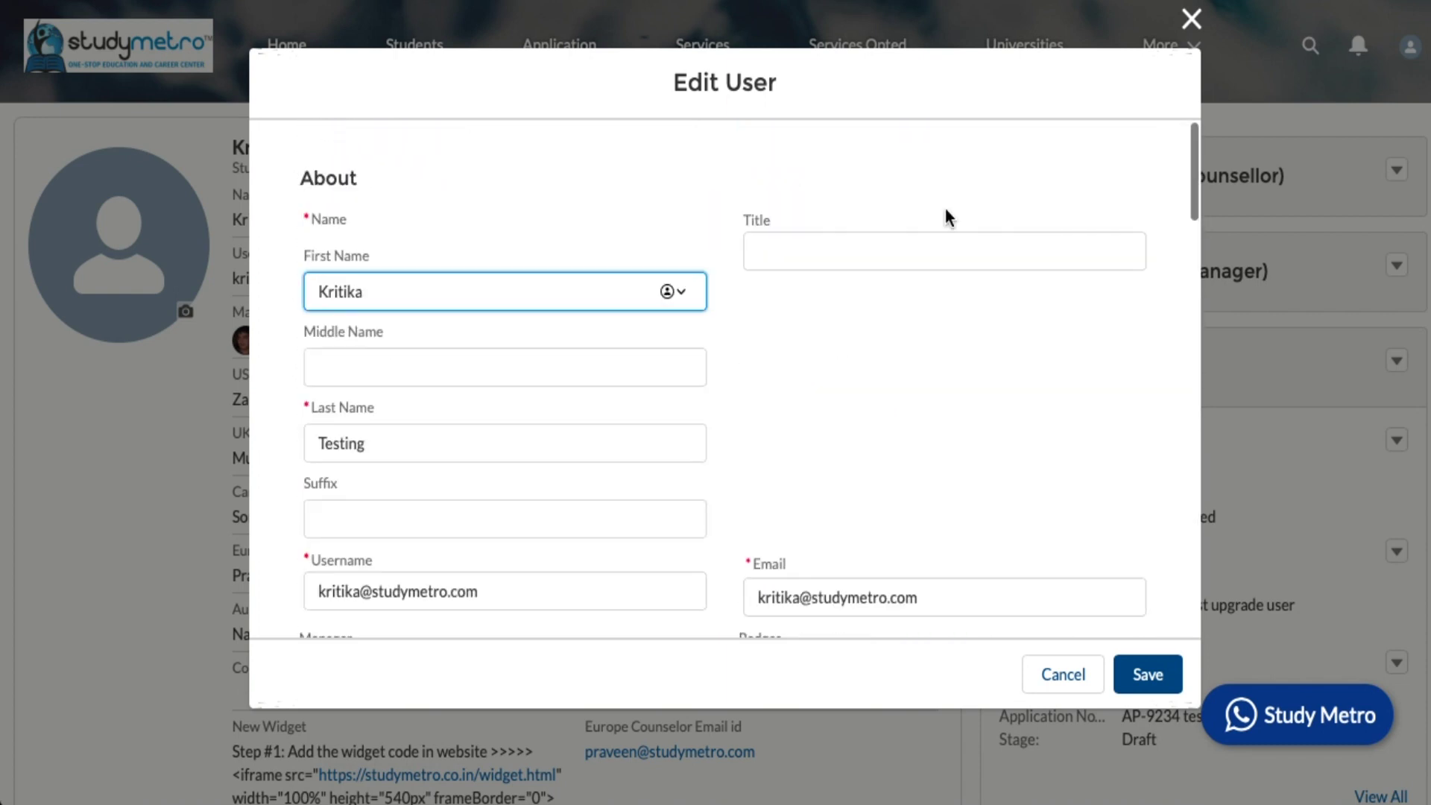
scroll(942, 474, down, 15)
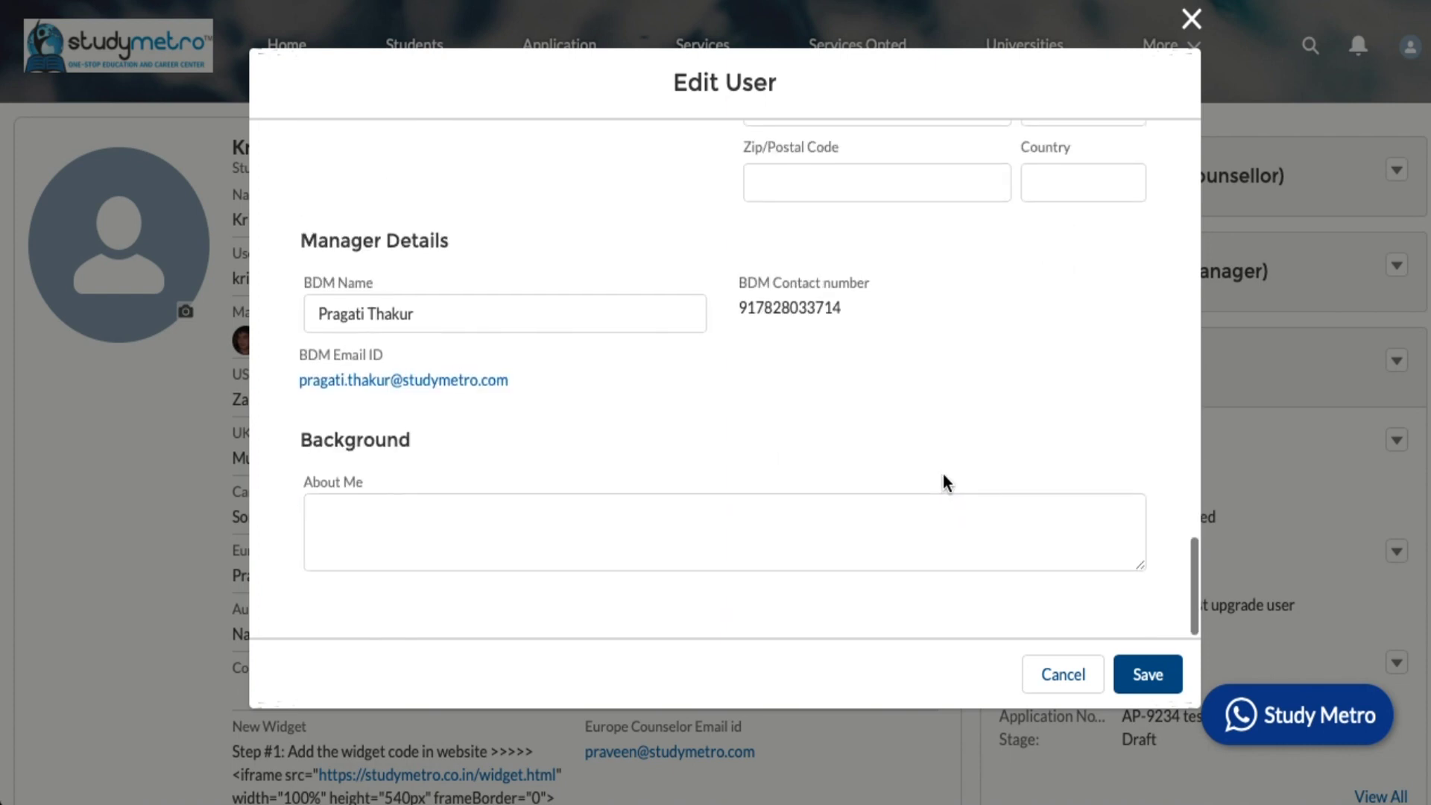
click(662, 542)
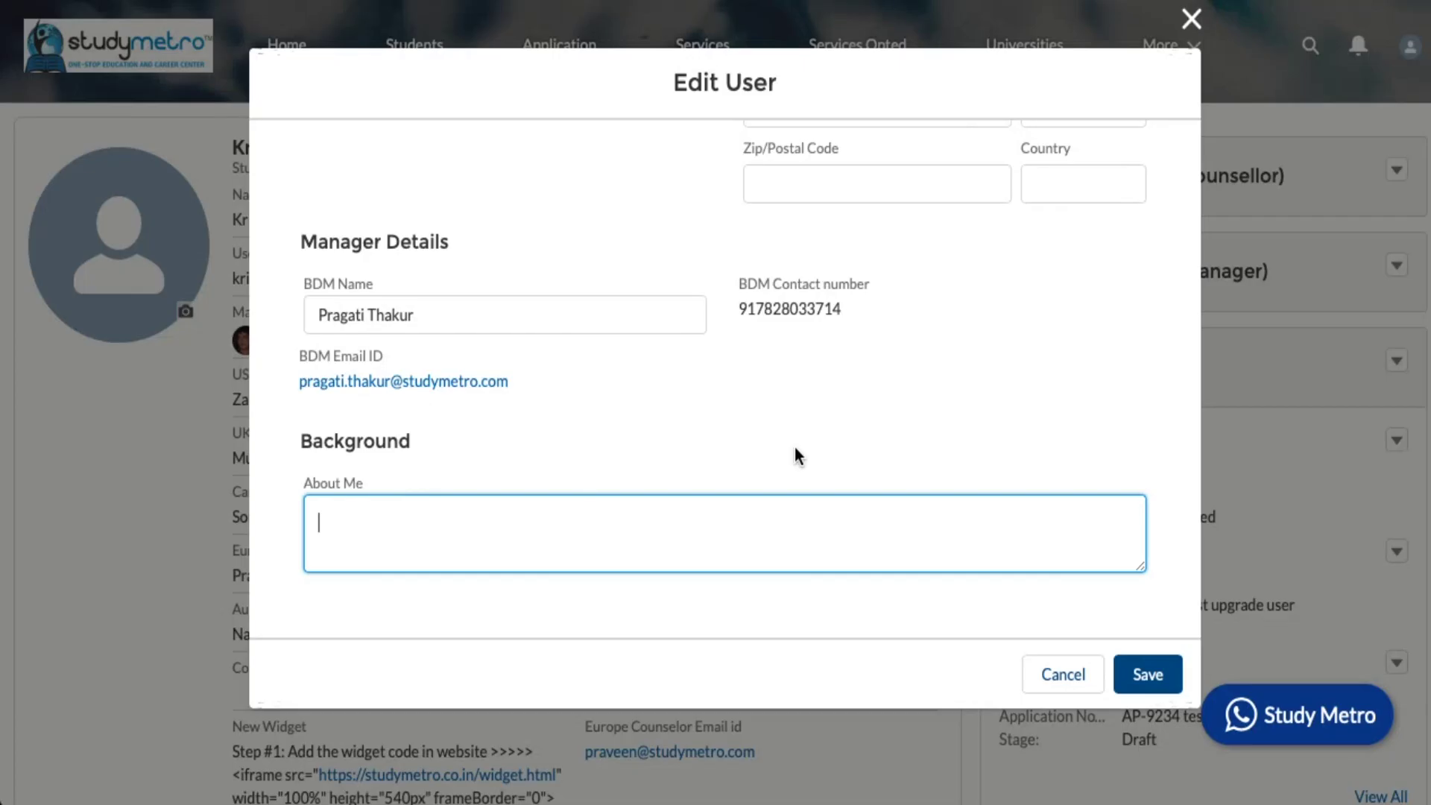
click(1190, 22)
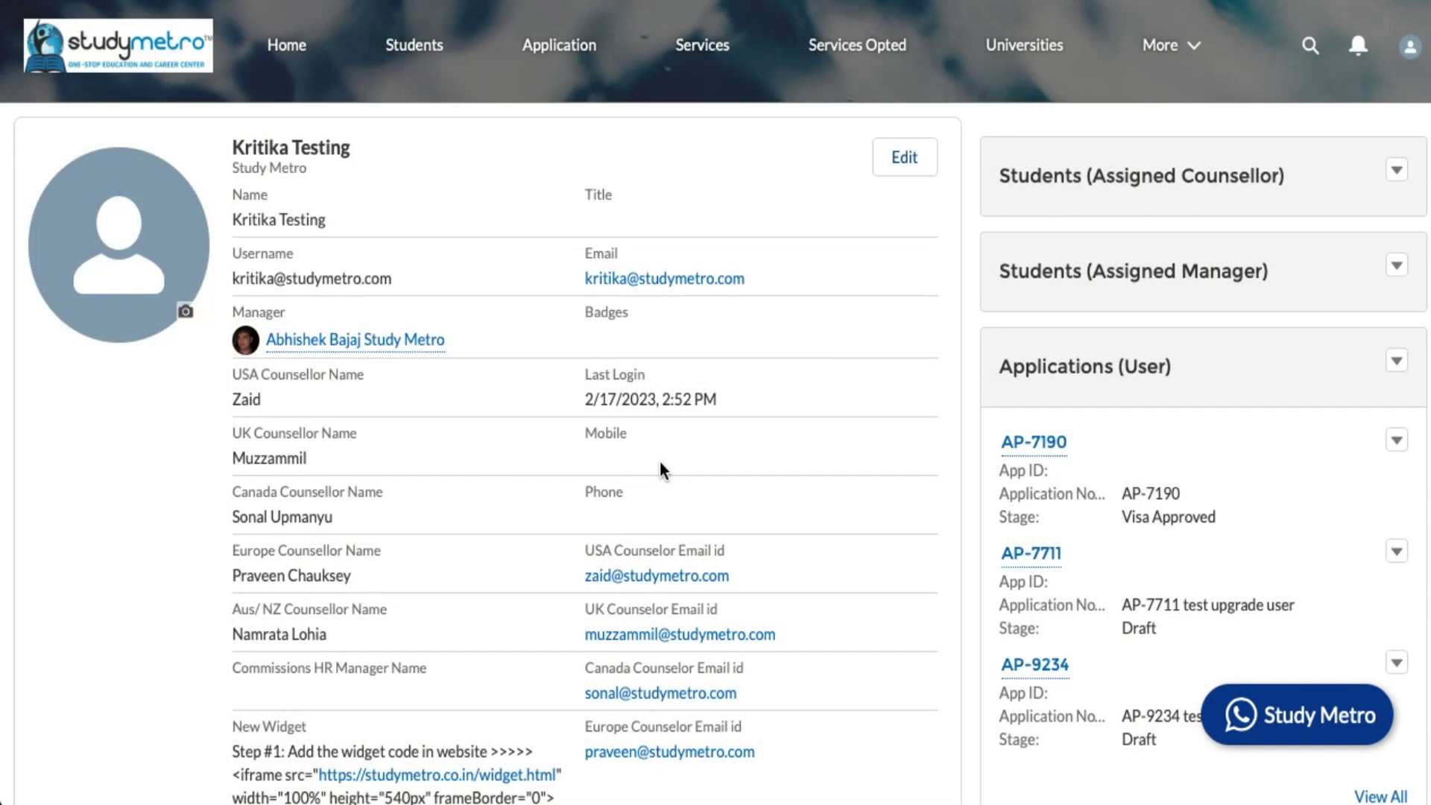
- Scroll through the profile to review counsellor names, counsellor email ids, applications and files
scroll(579, 552, down, 4)
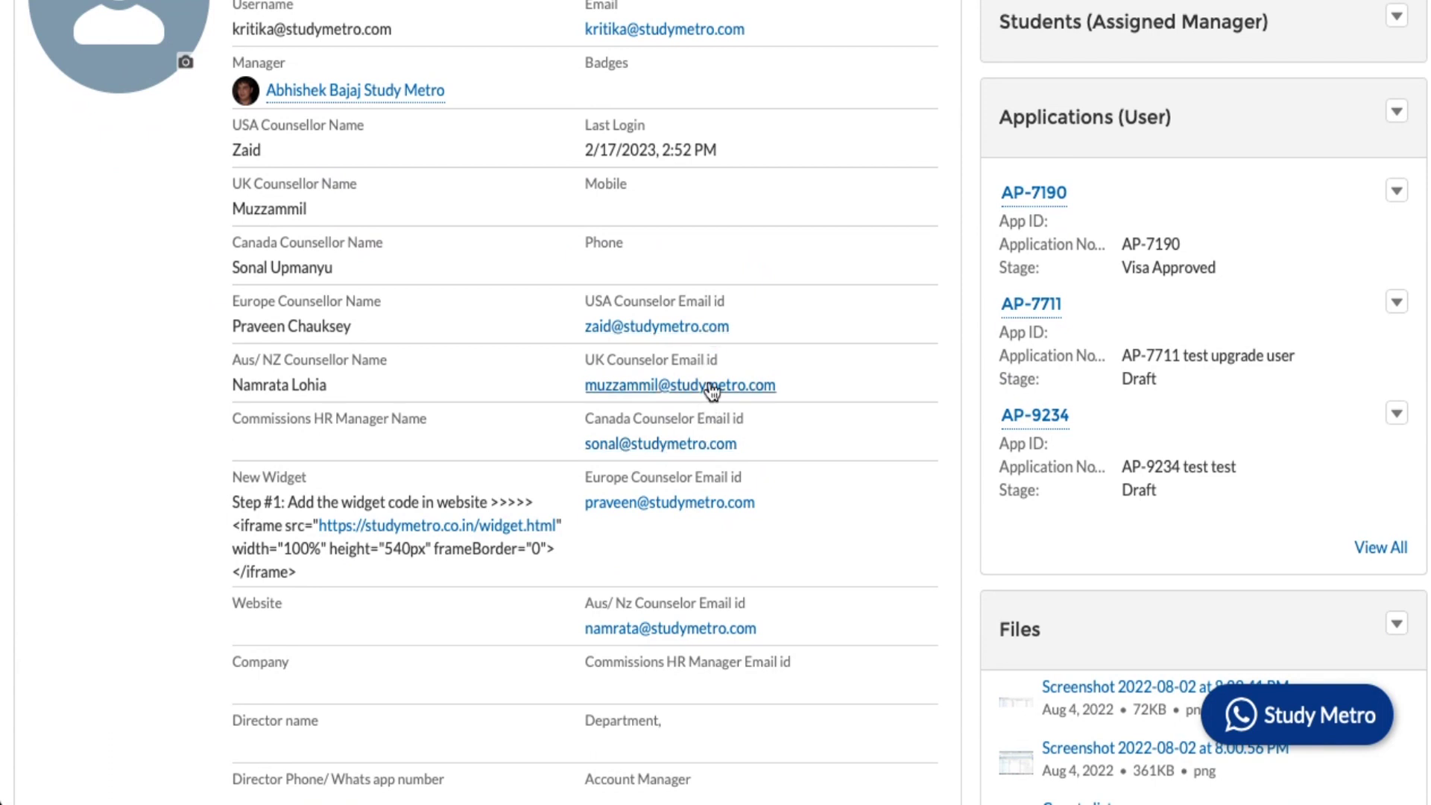
scroll(711, 389, up, 2)
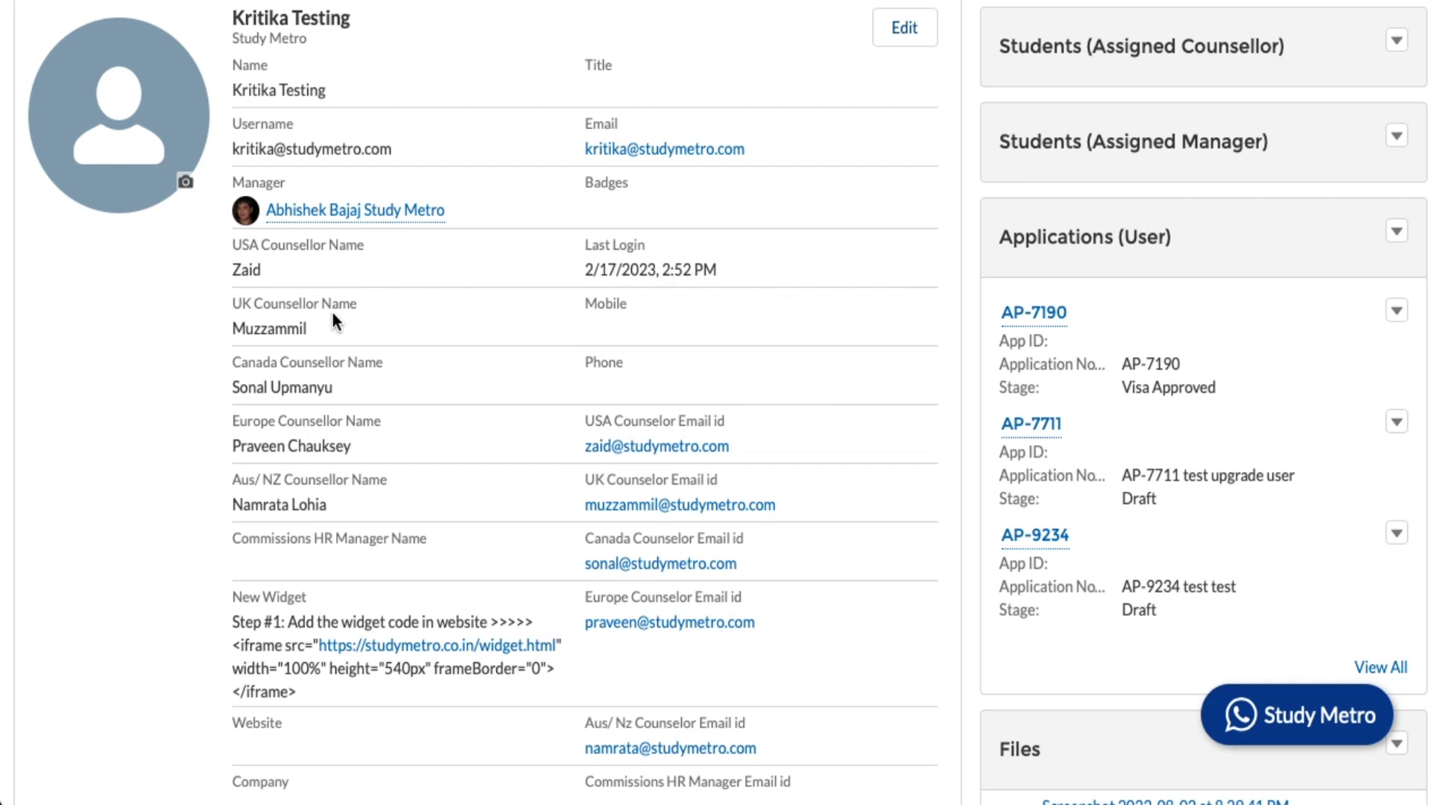
scroll(332, 310, down, 1)
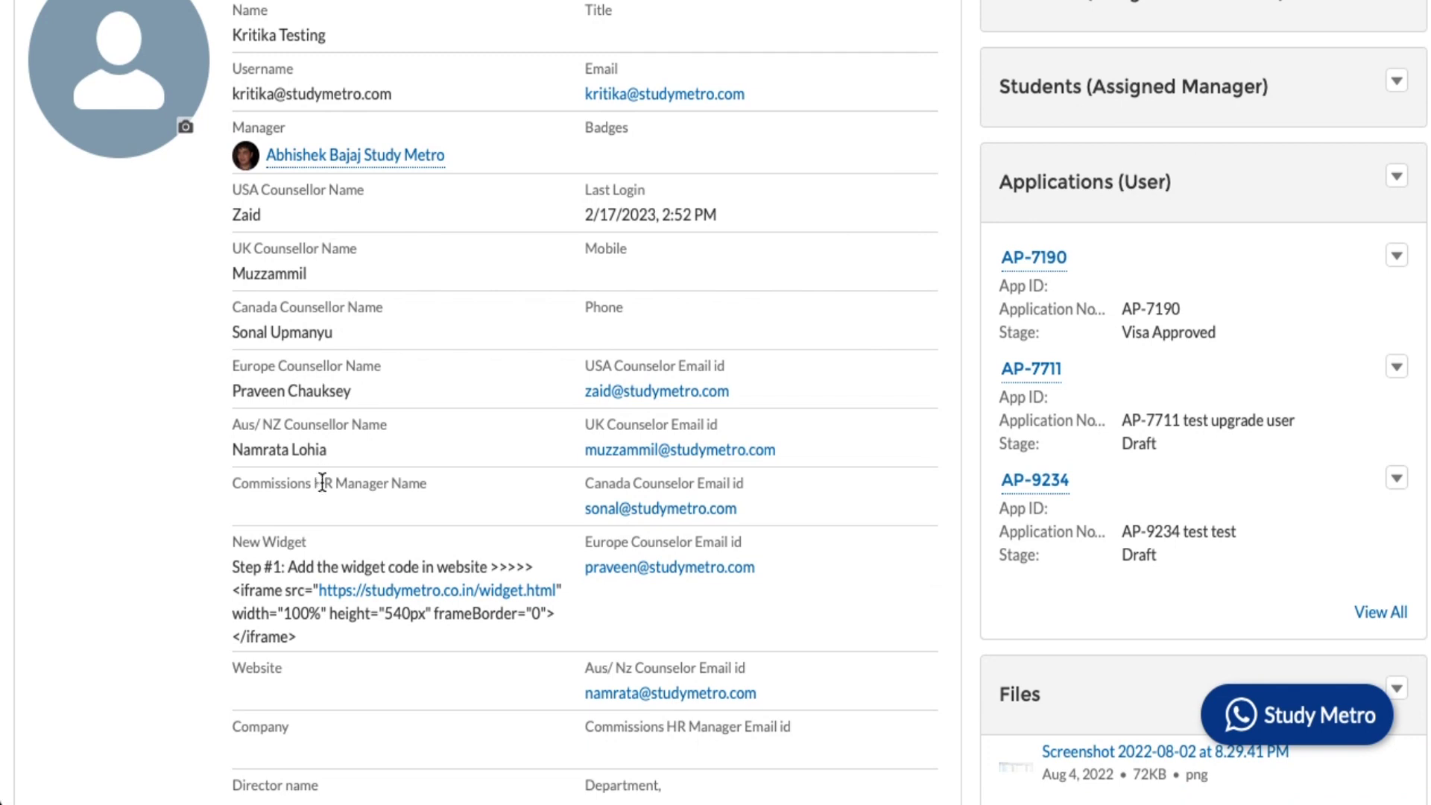
scroll(641, 495, down, 3)
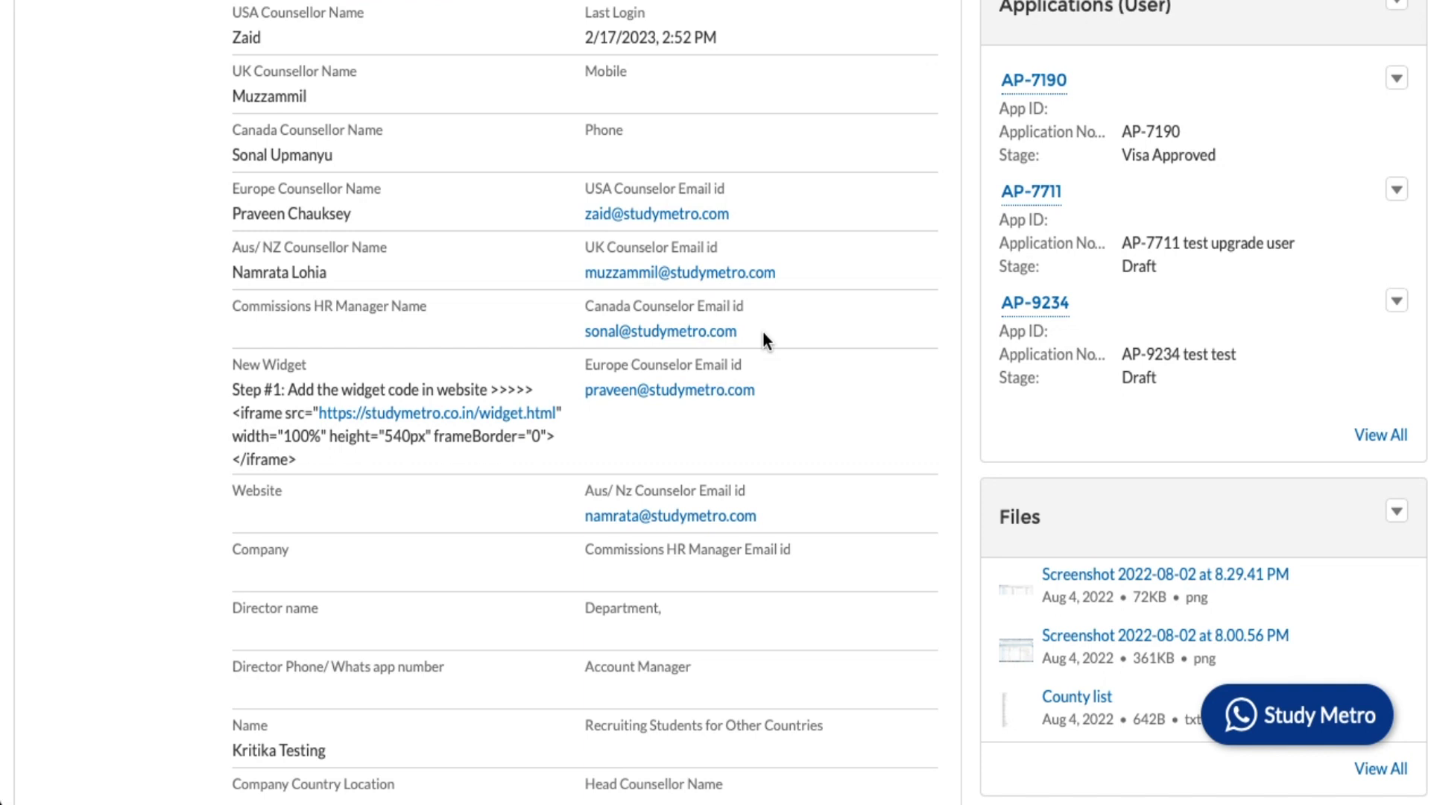
scroll(763, 333, down, 1)
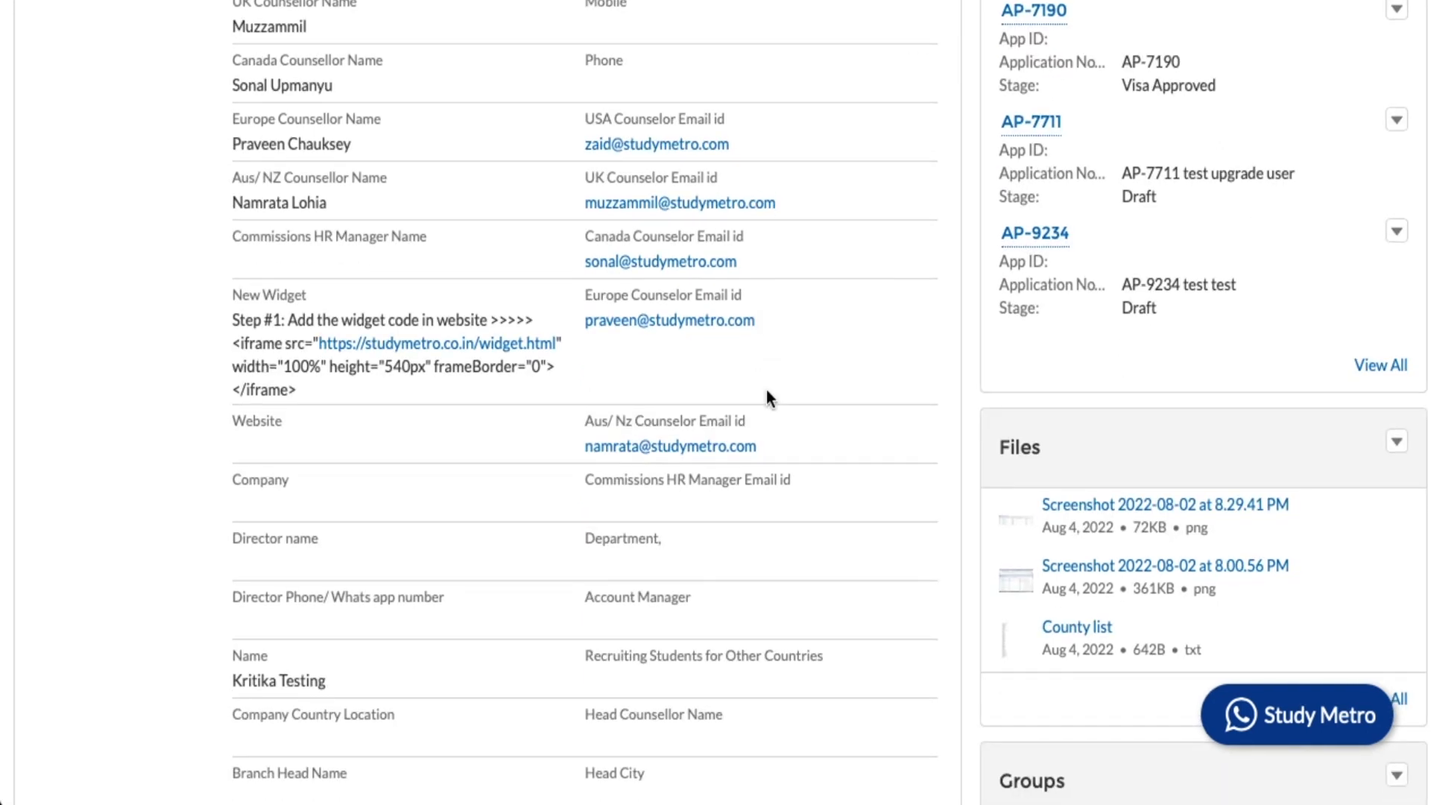
scroll(767, 391, down, 2)
scroll(470, 256, down, 1)
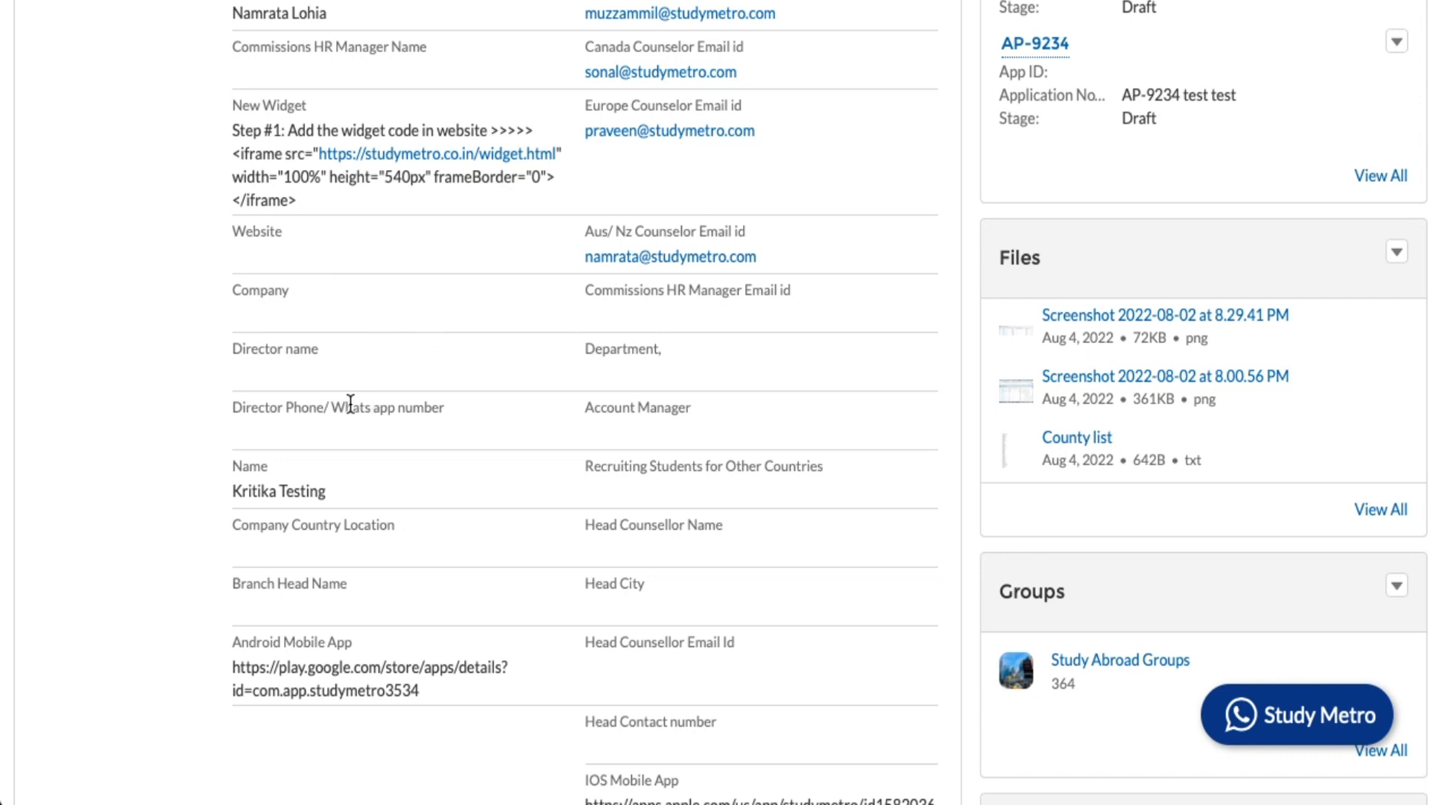
scroll(347, 406, down, 6)
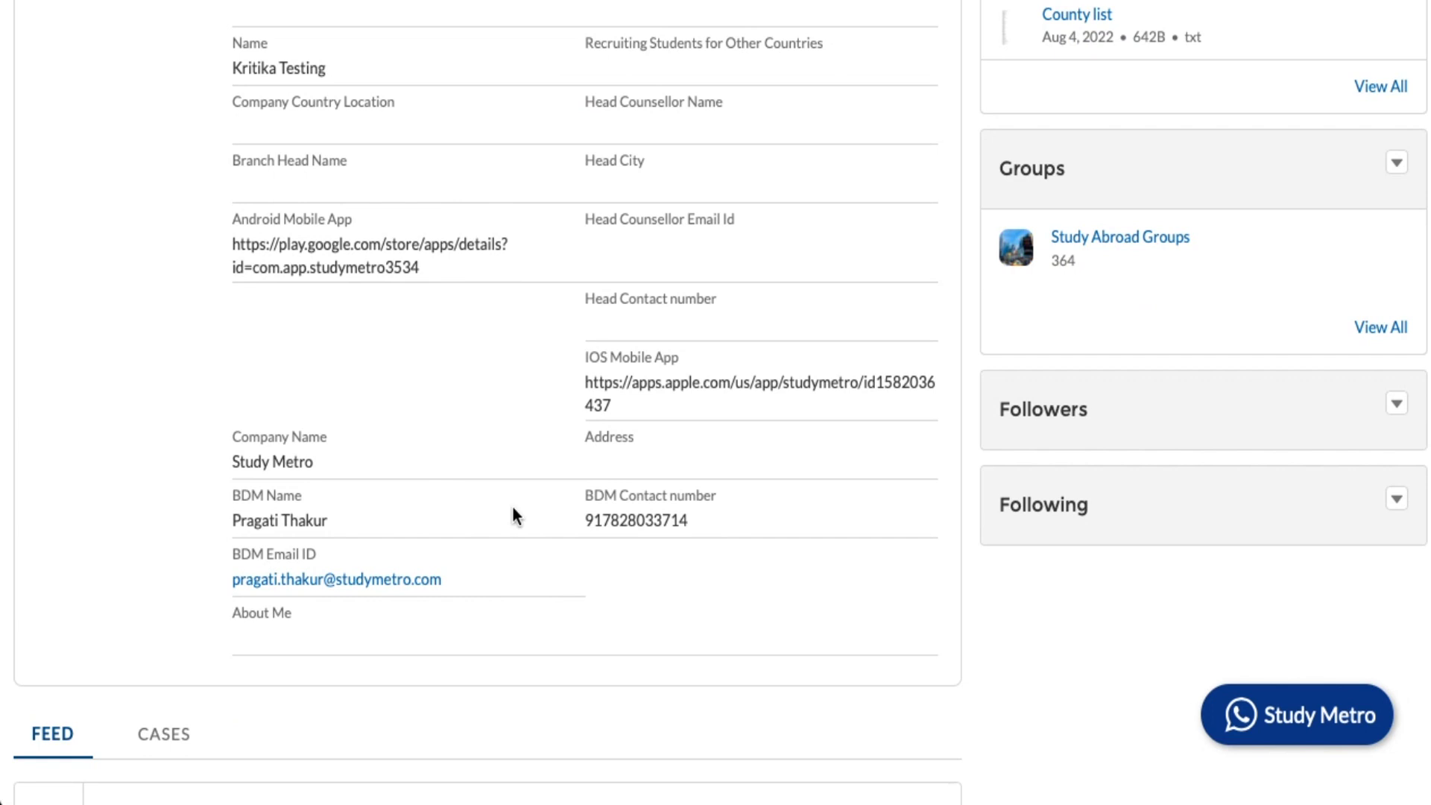
scroll(521, 470, down, 3)
scroll(494, 391, down, 3)
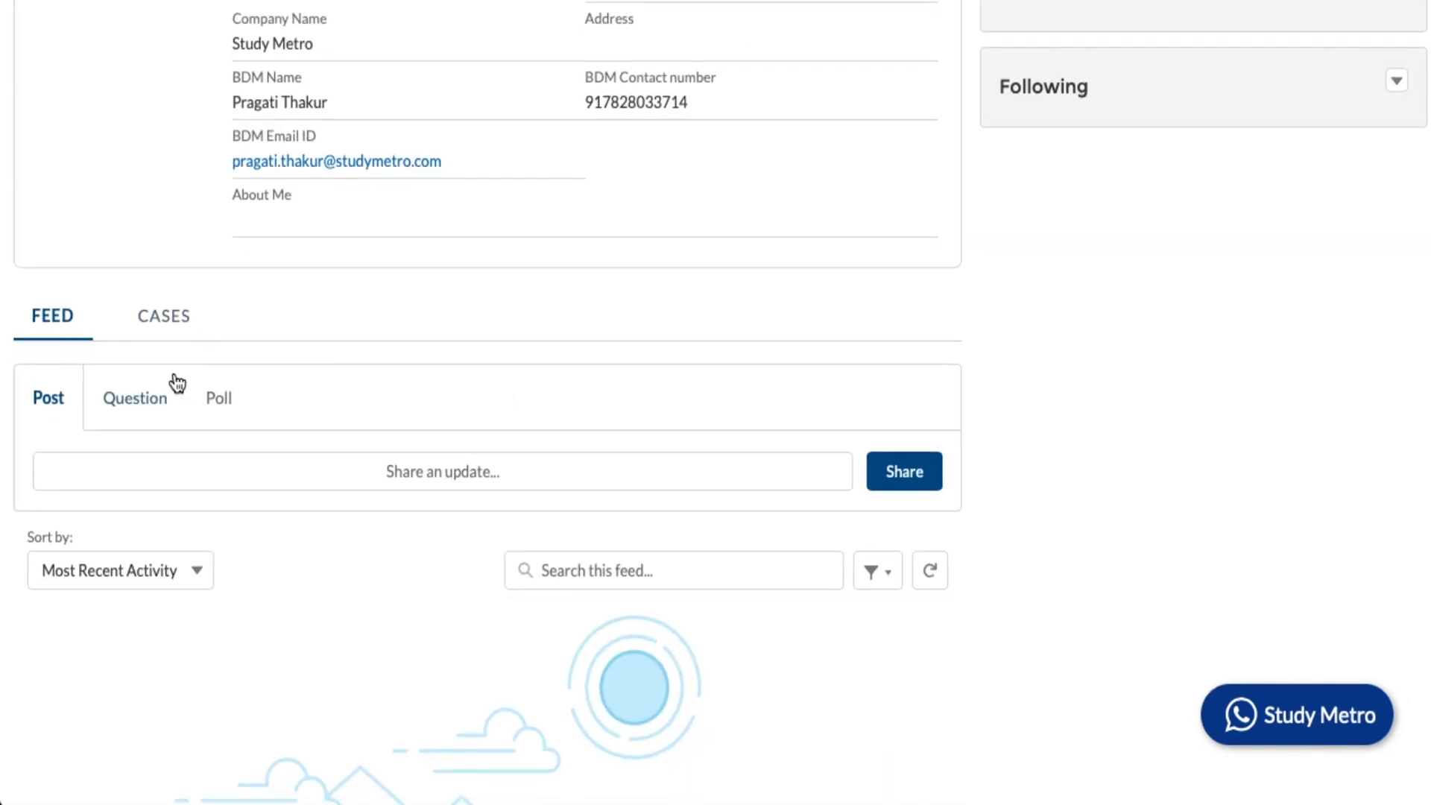
scroll(356, 436, down, 4)
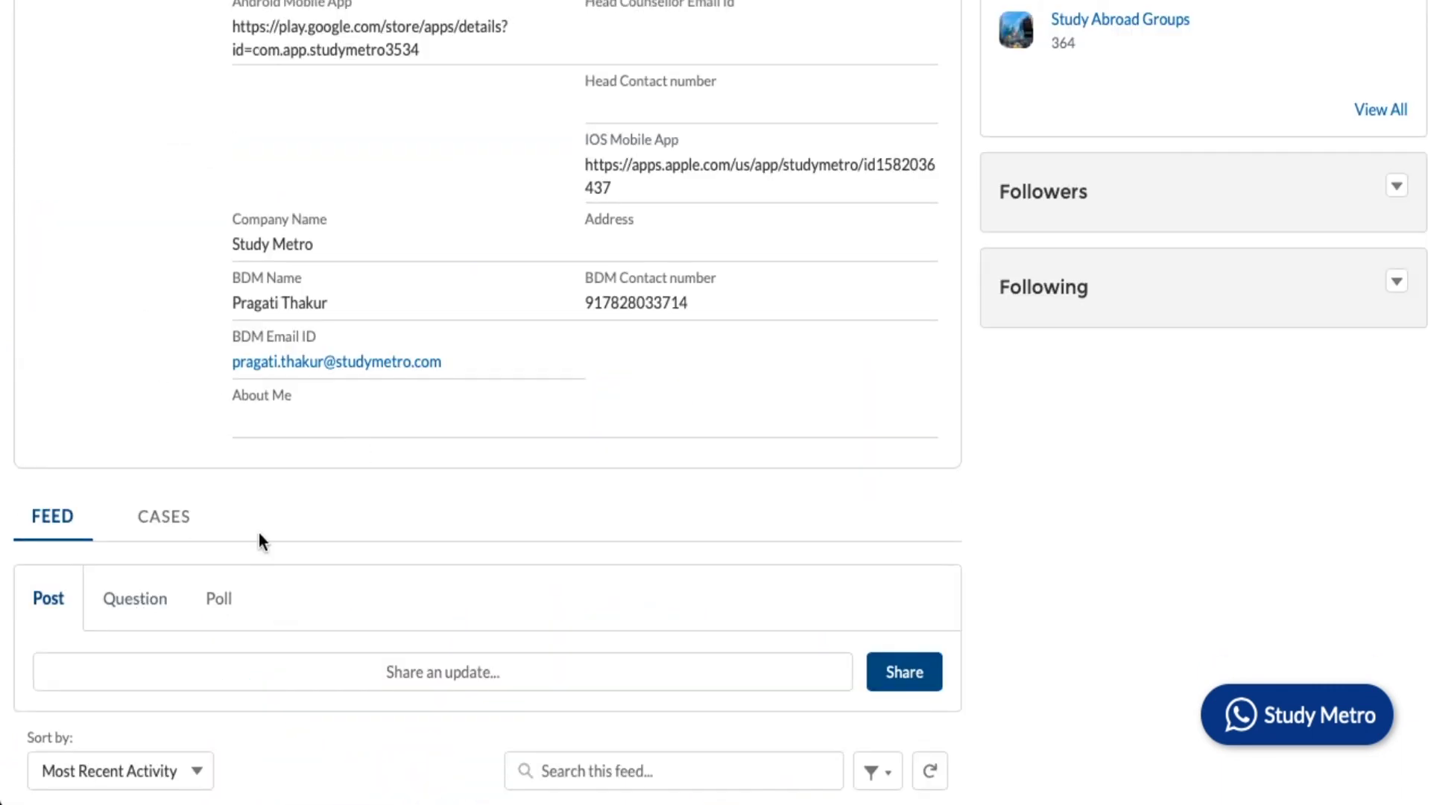
scroll(258, 534, down, 2)
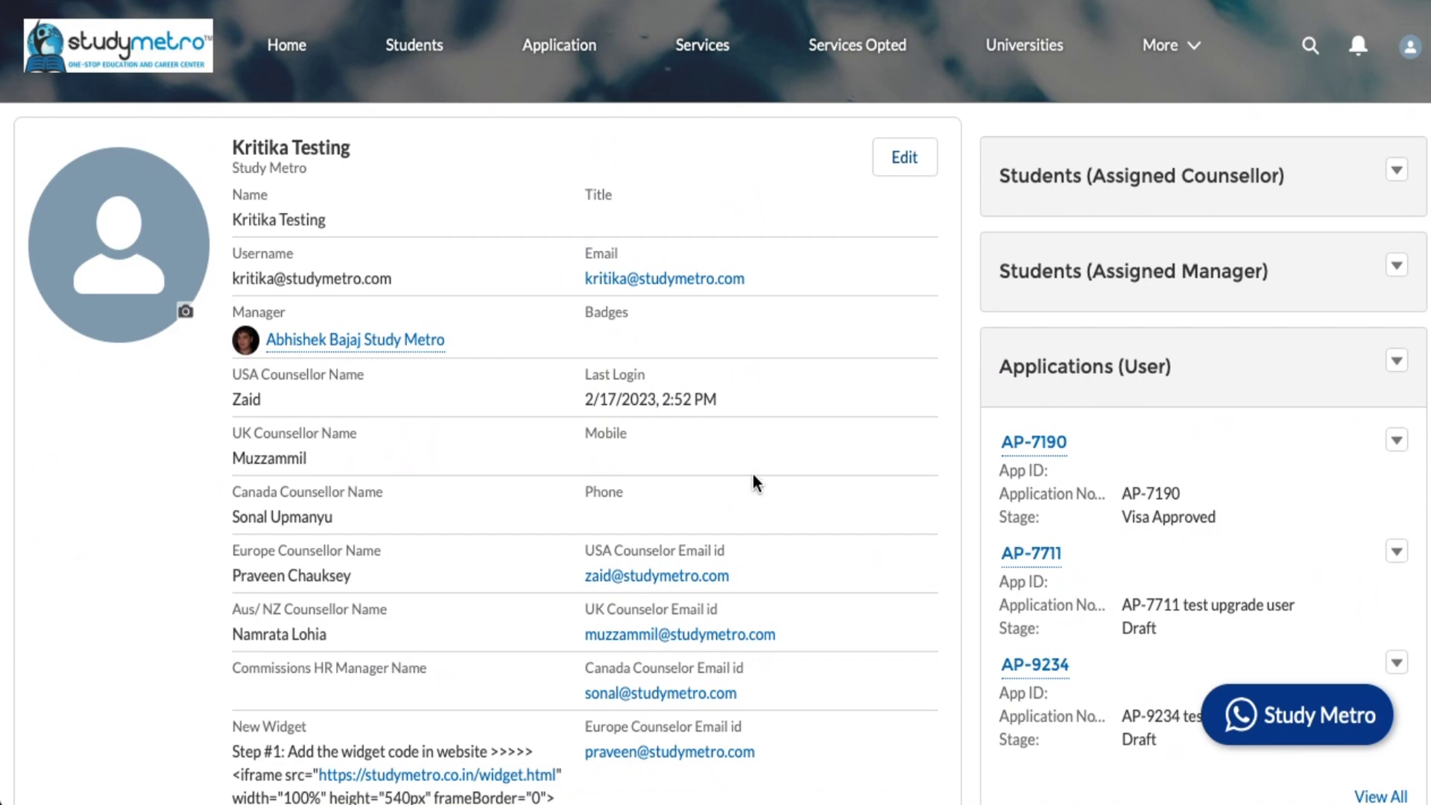
click(1410, 60)
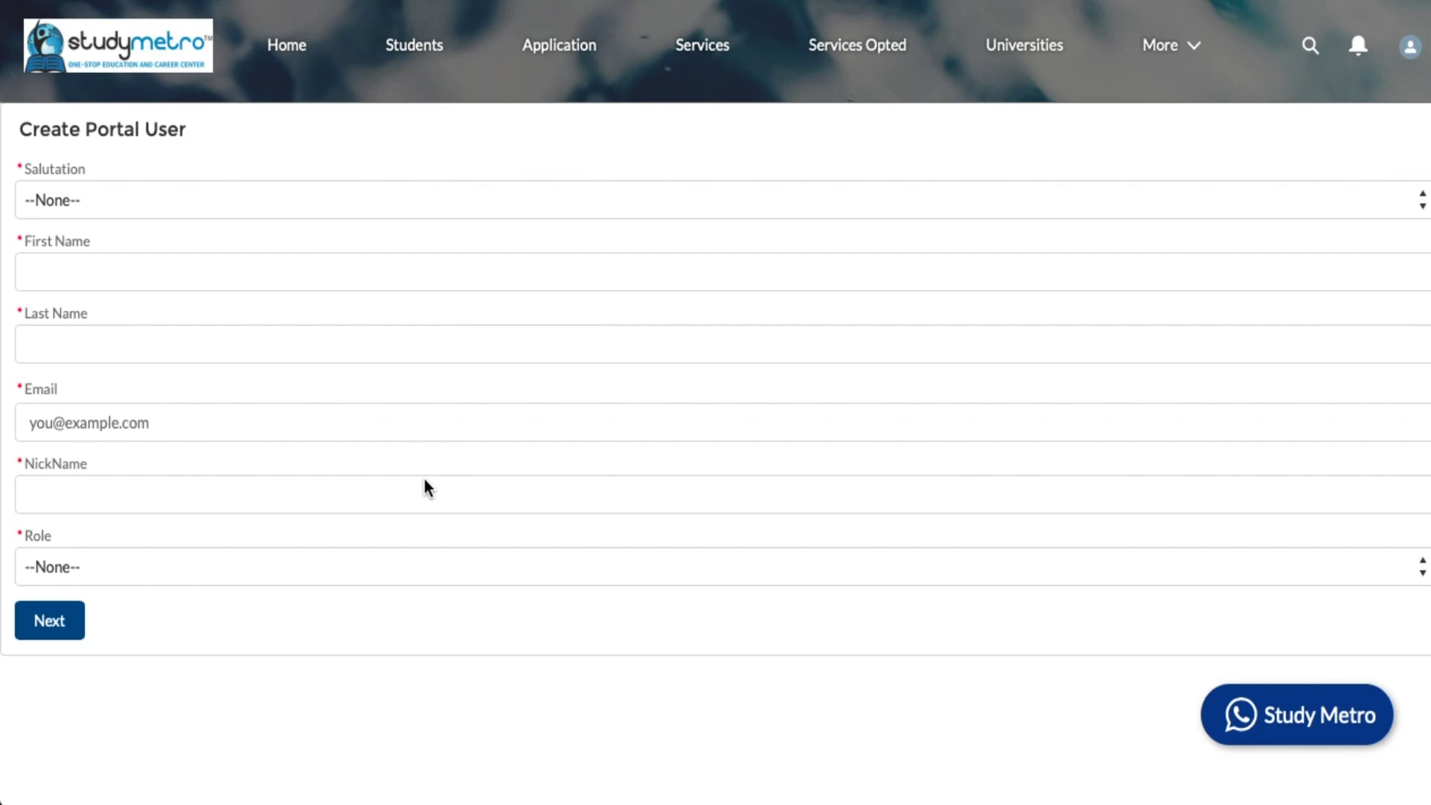
- Set salutation to Mr., first name 'test', then fill in the last name and email address
click(256, 203)
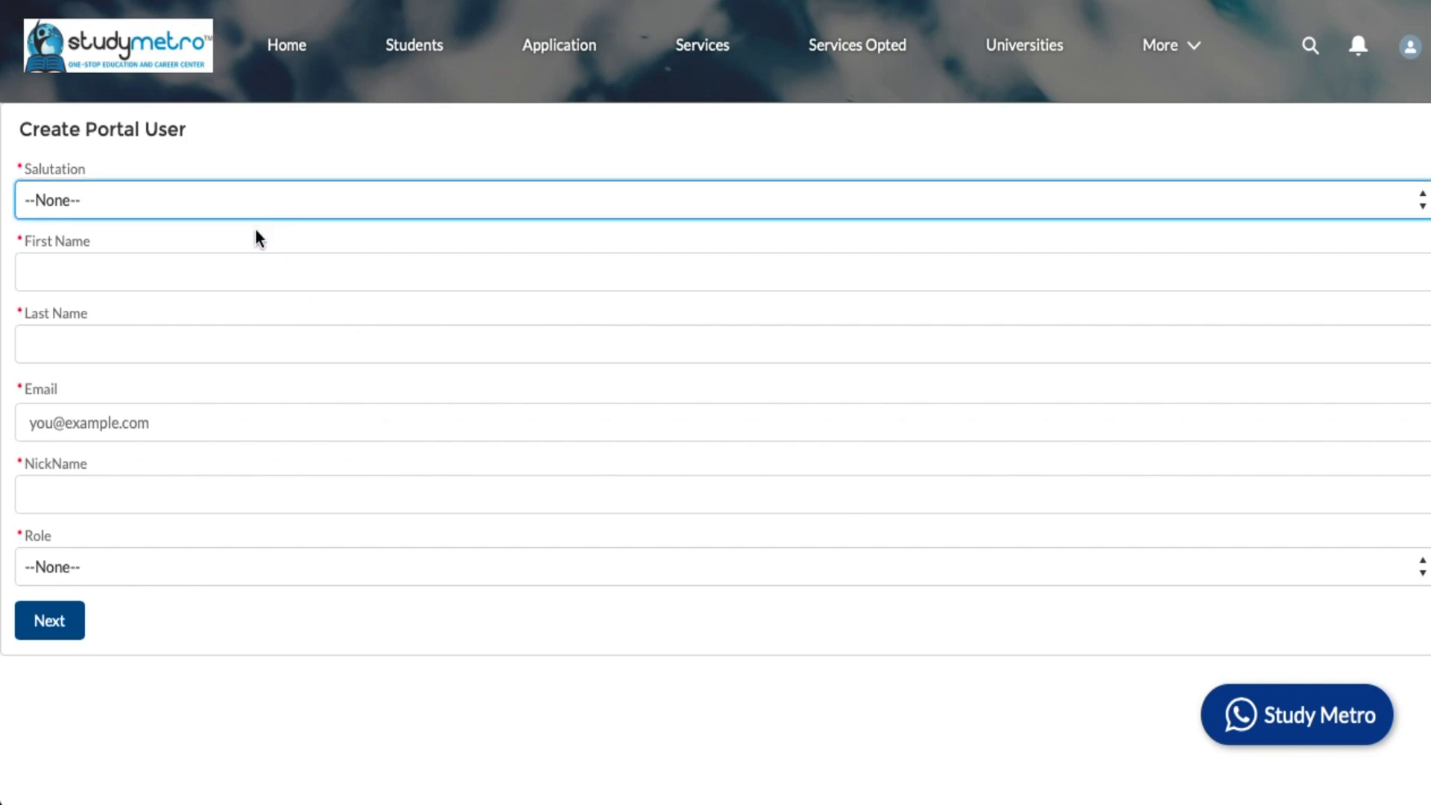
key(Down)
click(193, 265)
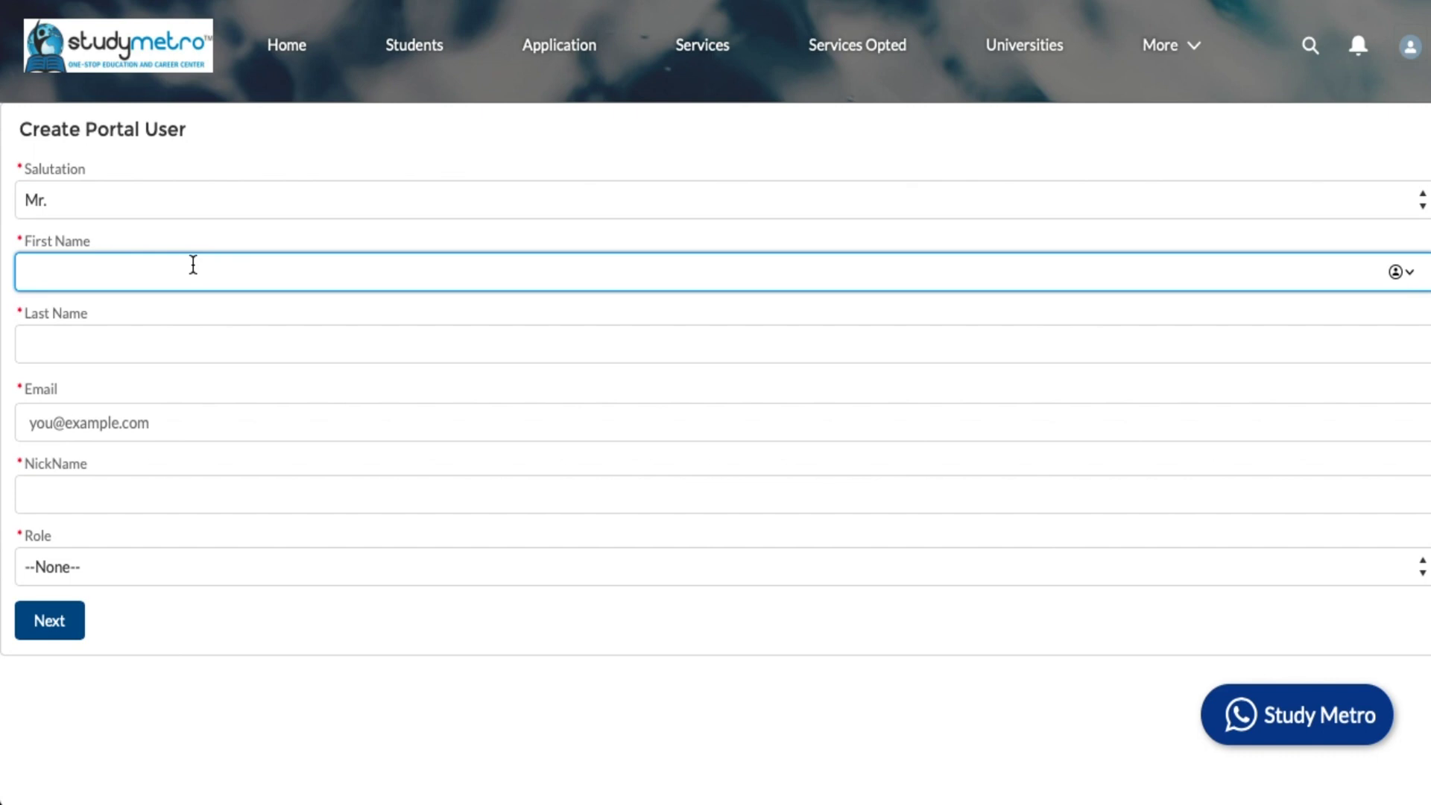
text(test)
click(135, 343)
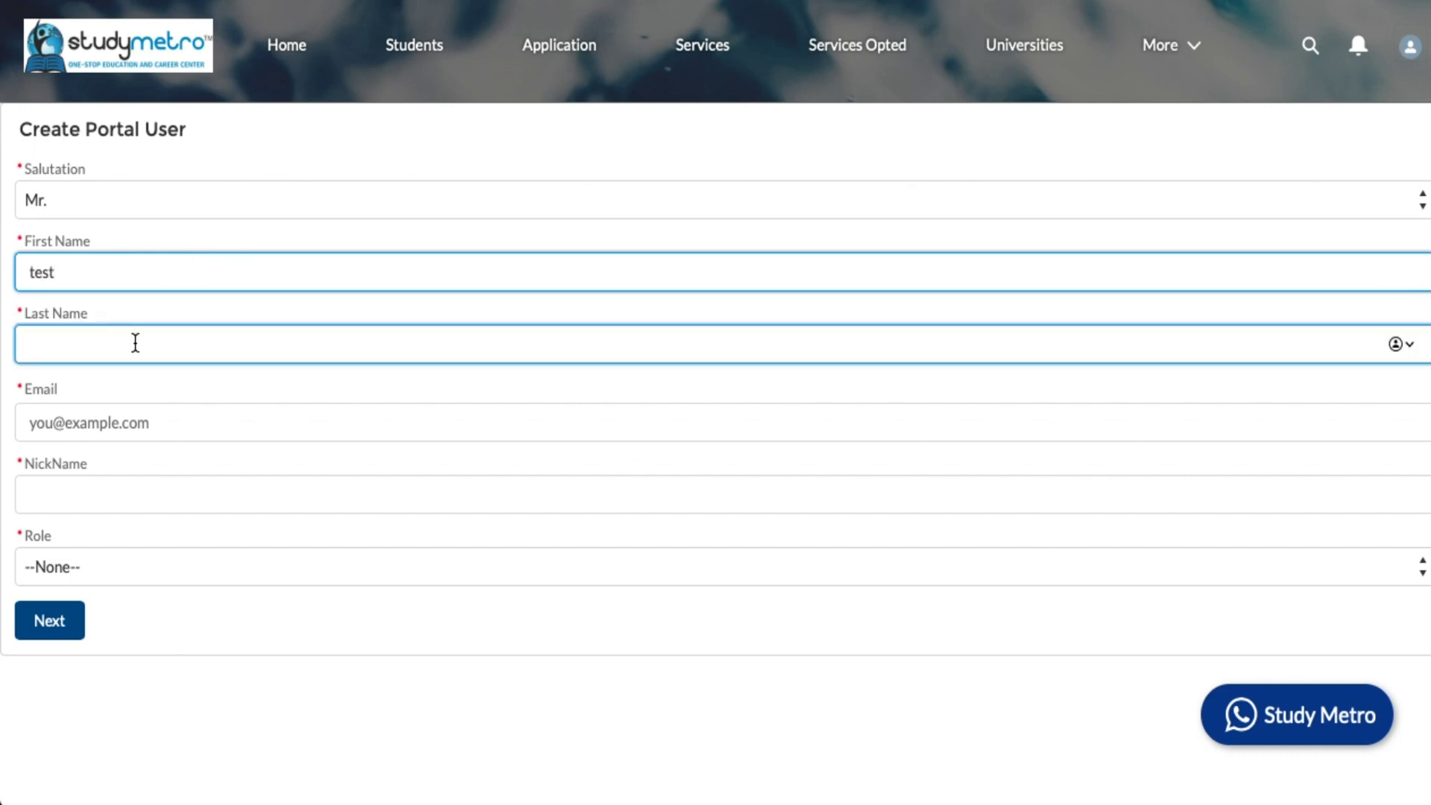
text(abhi)
click(93, 419)
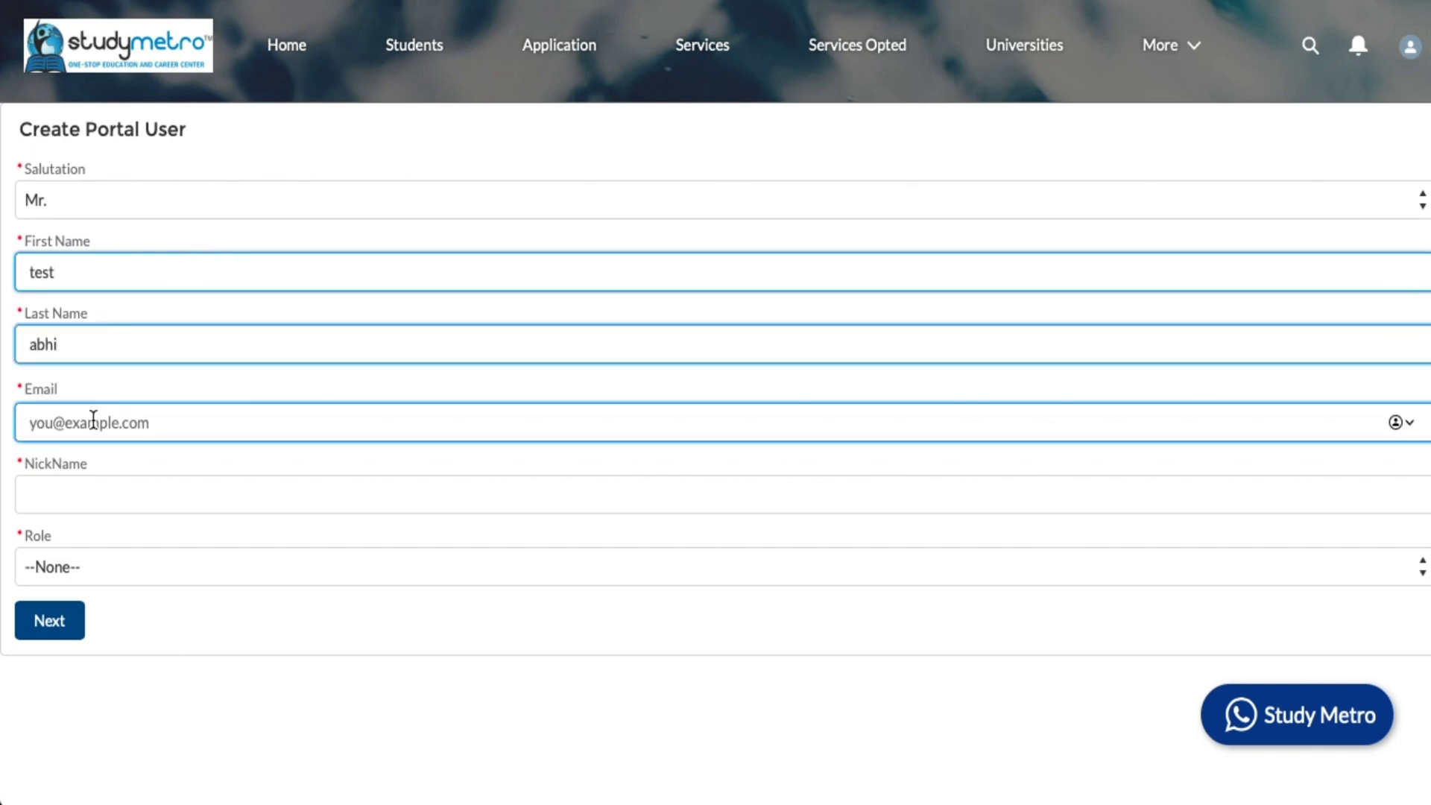
- Fix the email by removing the stray comma so it ends in .com, and enter the nickname
click(80, 506)
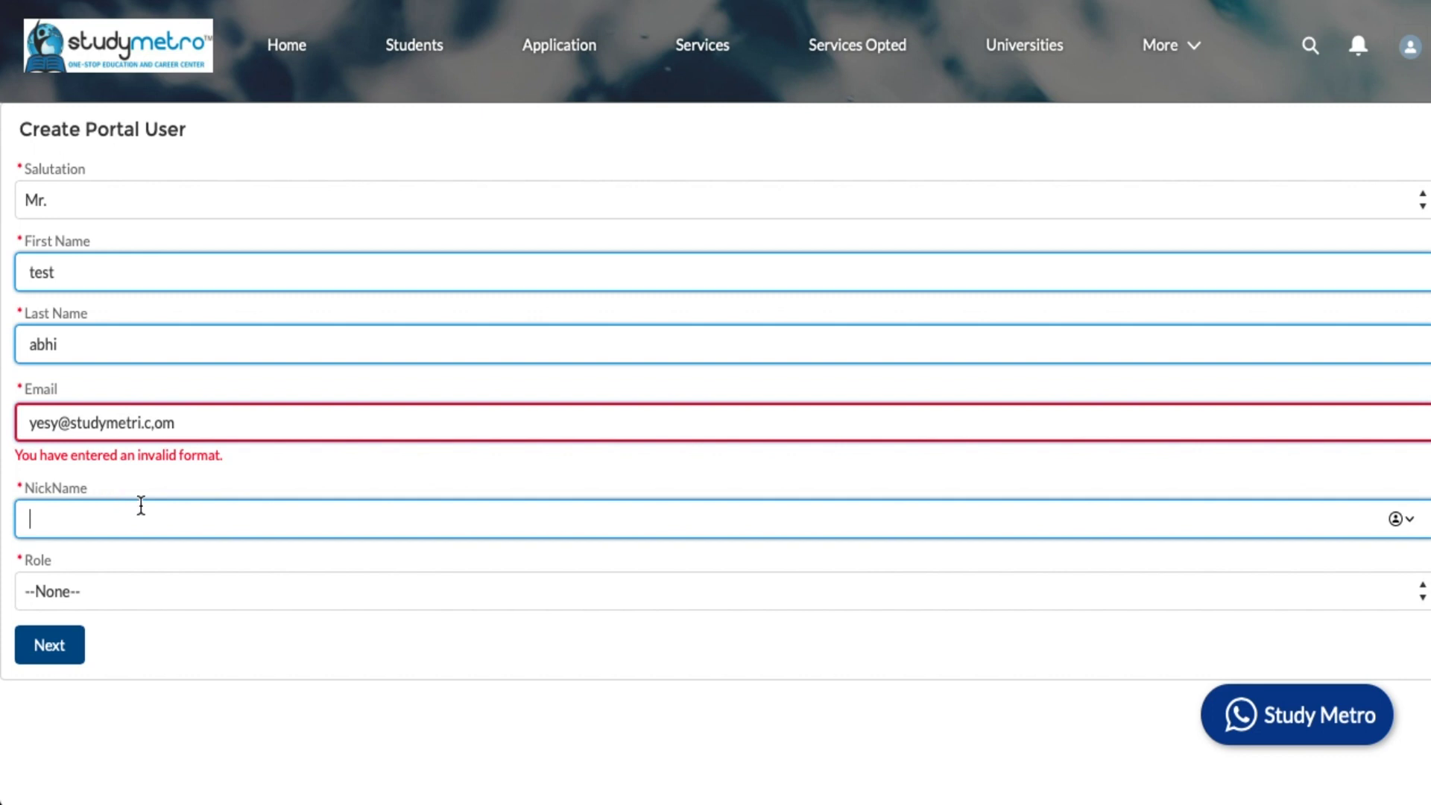
click(152, 431)
key(BackSpace)
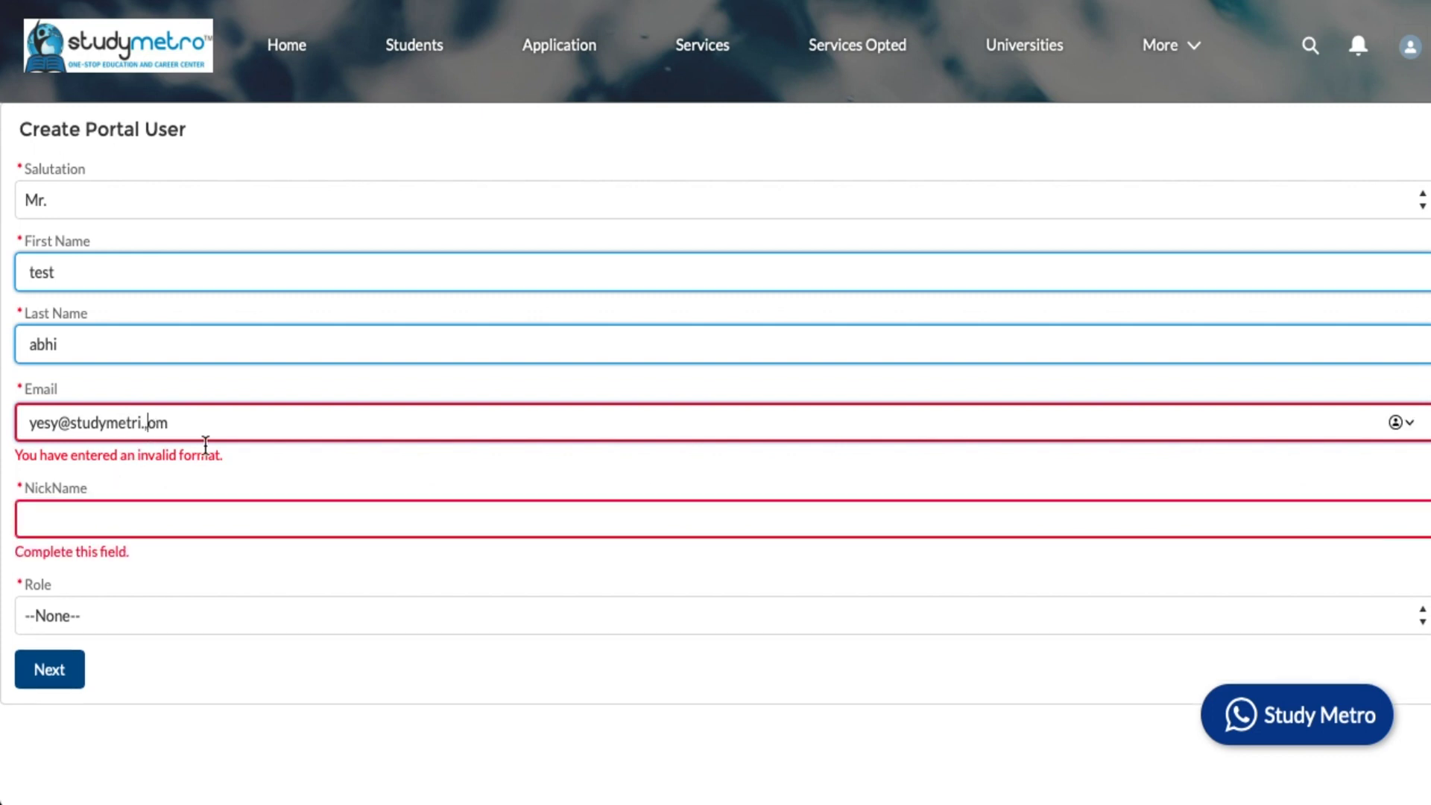
key(BackSpace)
text(c)
click(170, 511)
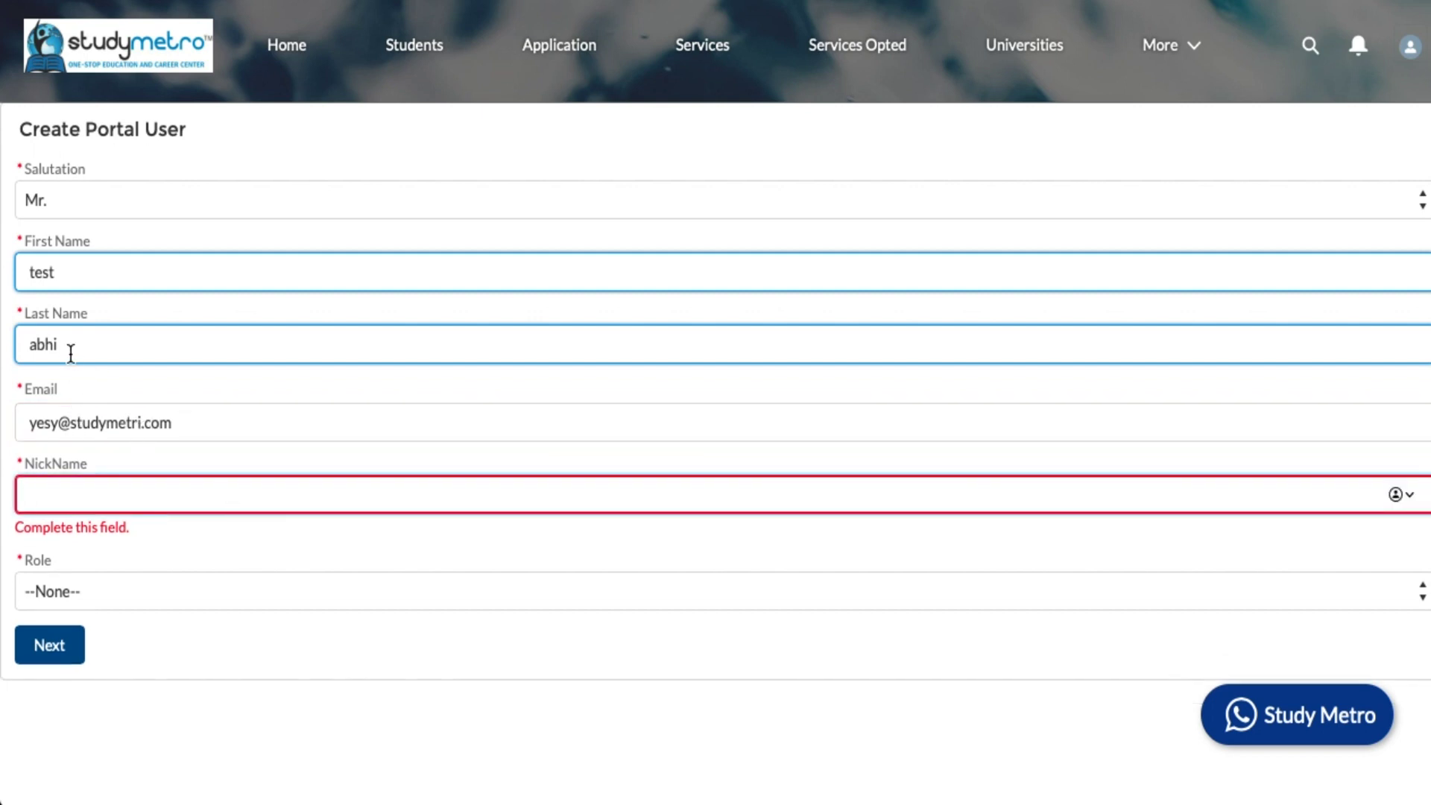
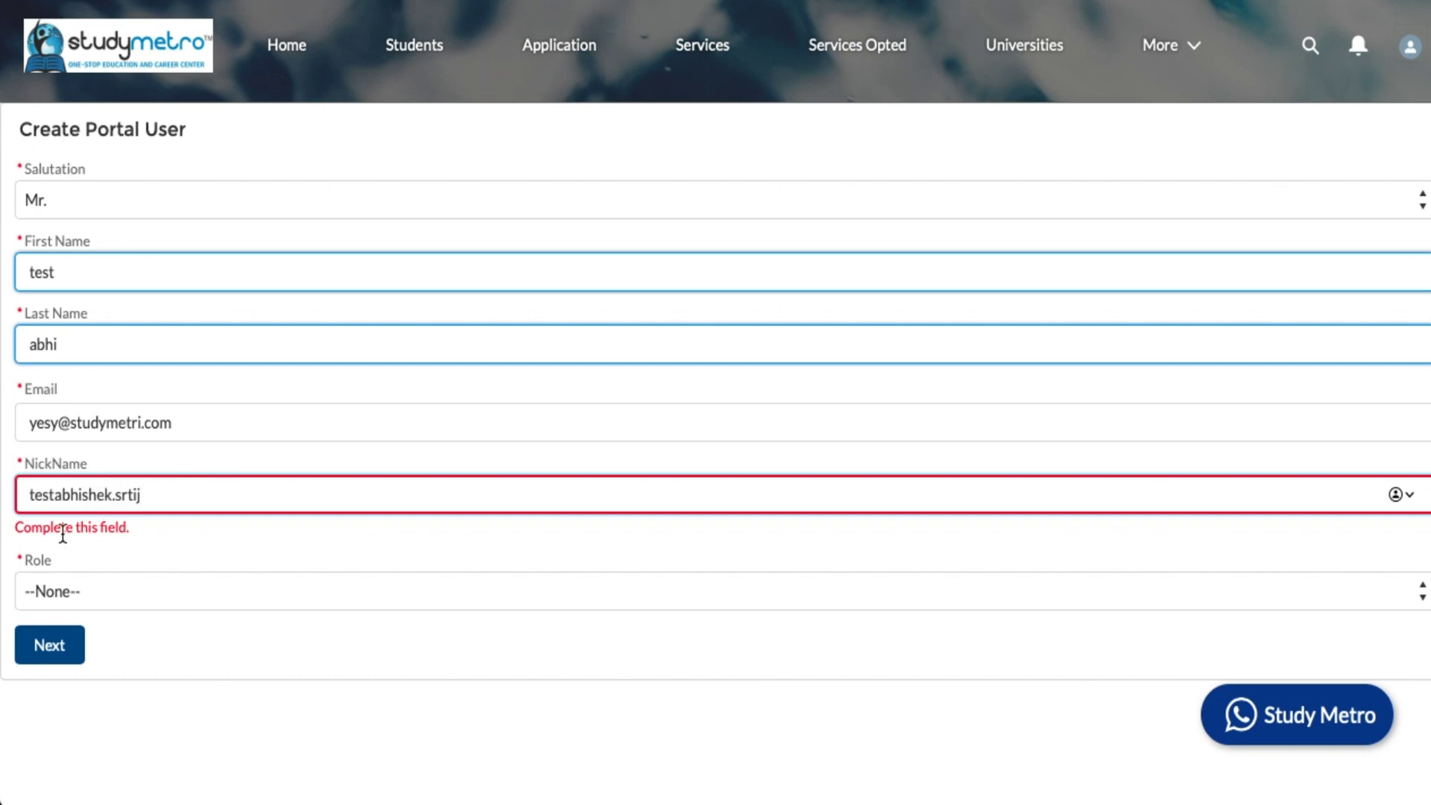
click(249, 592)
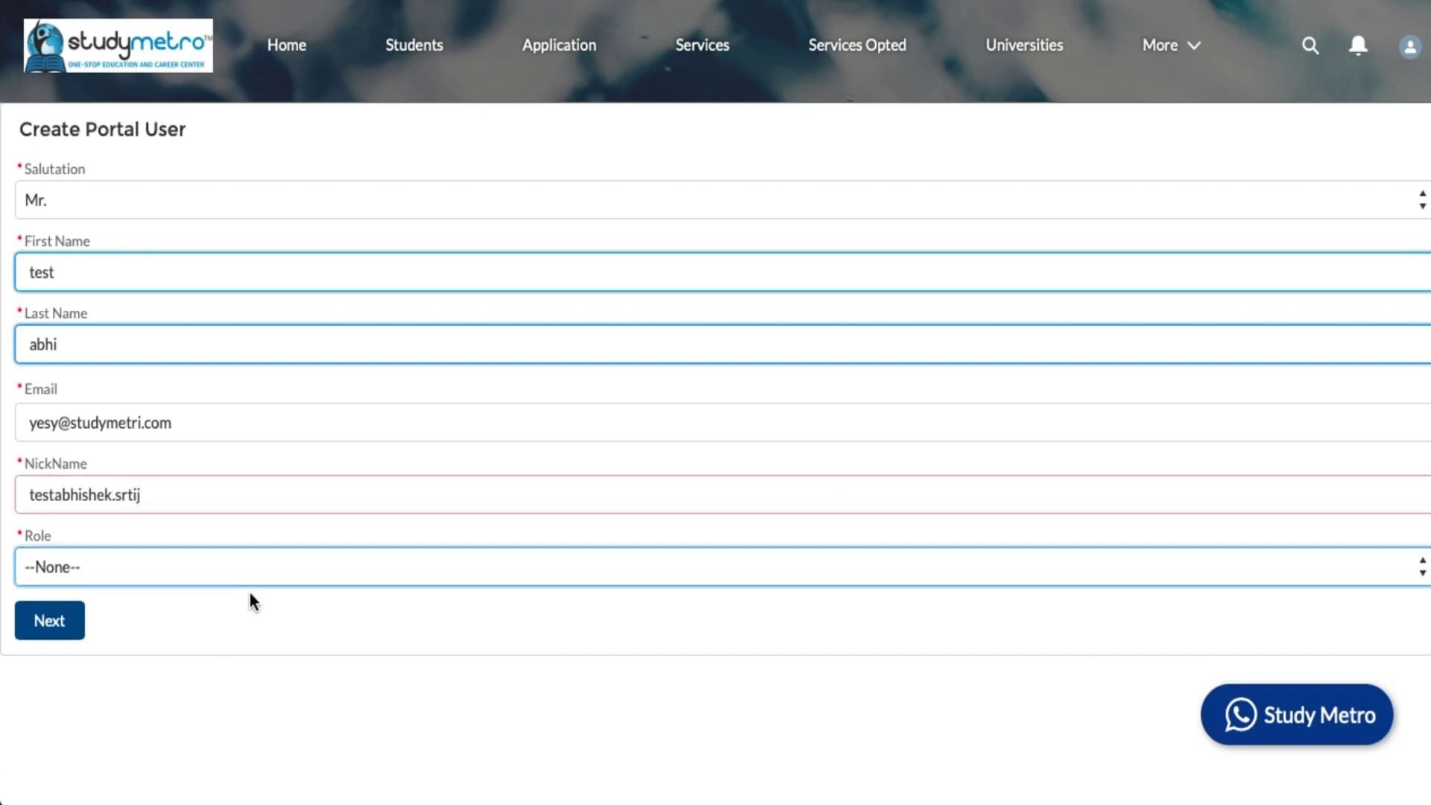